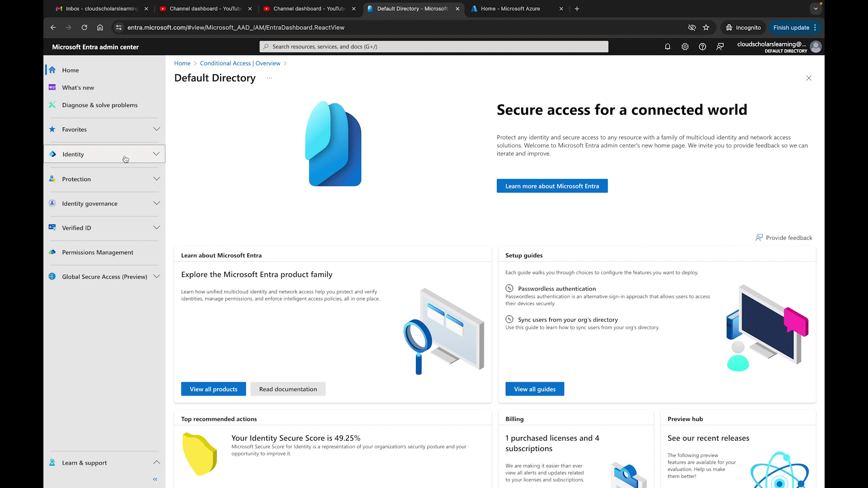
# Expand Identity > Protection and open Conditional Access.
pyautogui.click(156, 155)
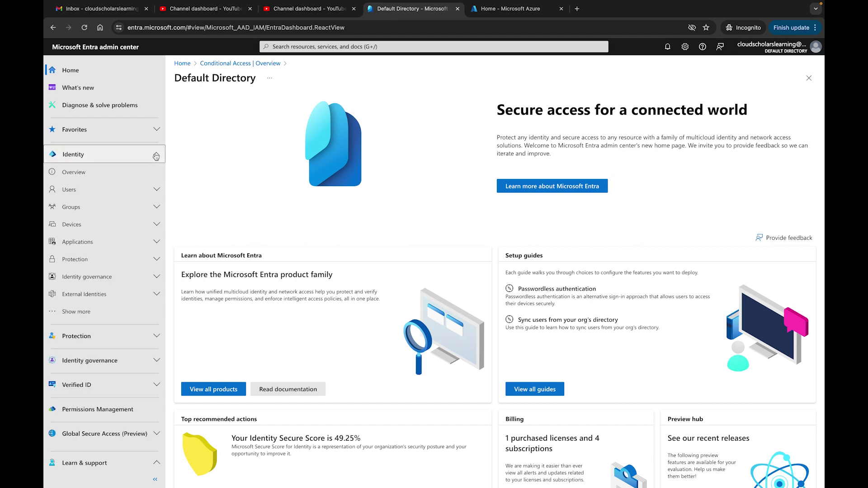
pyautogui.click(156, 260)
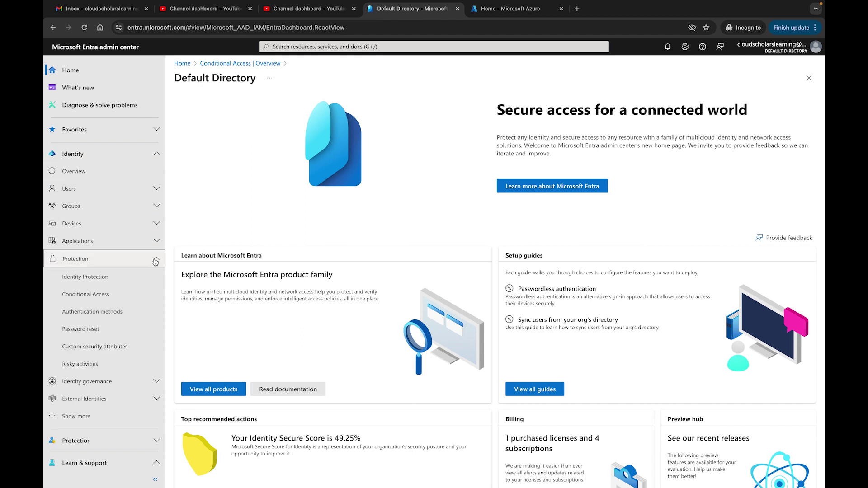
pyautogui.click(96, 296)
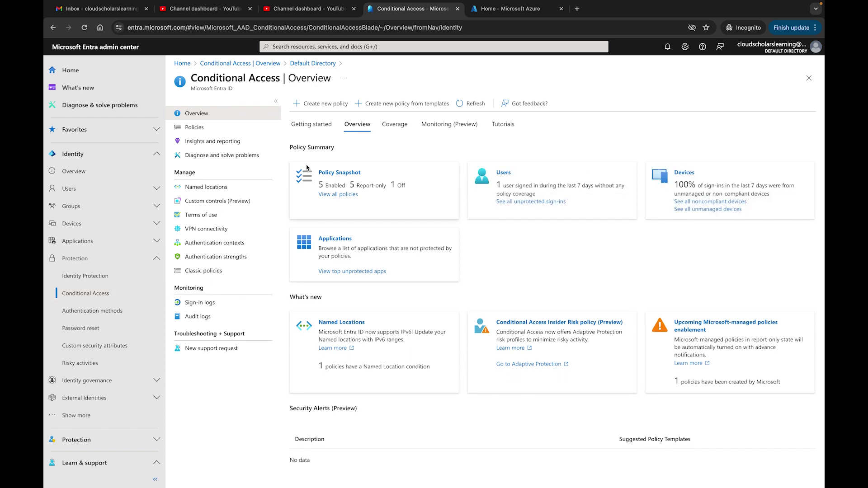
# Look through the Getting started, Overview and Coverage tabs to see app coverage.
pyautogui.scroll(3, 307, 167)
pyautogui.hscroll(3, 349, 169)
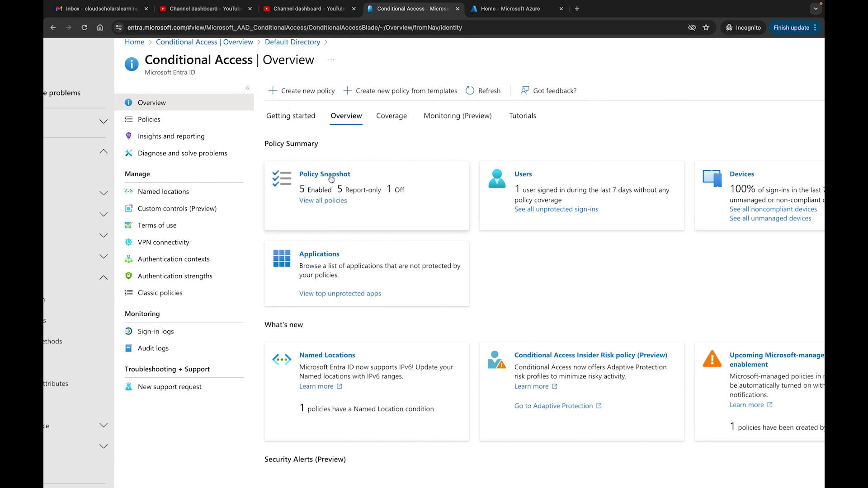
pyautogui.click(291, 120)
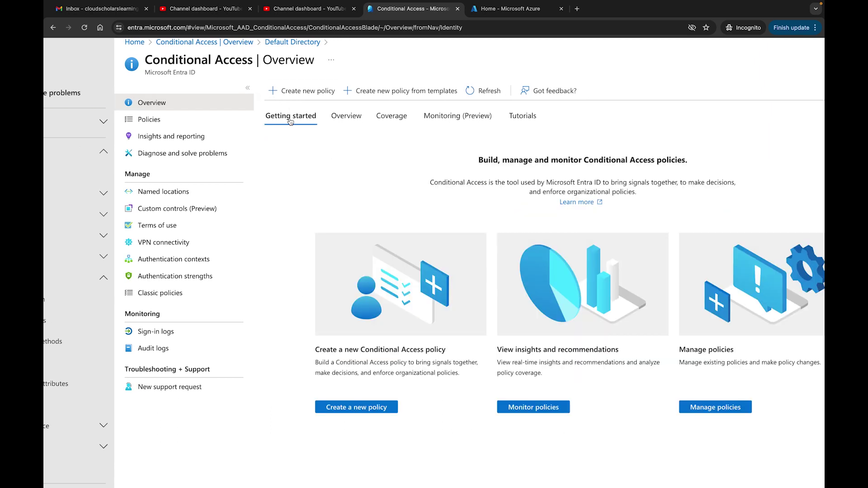
pyautogui.hscroll(3, 290, 121)
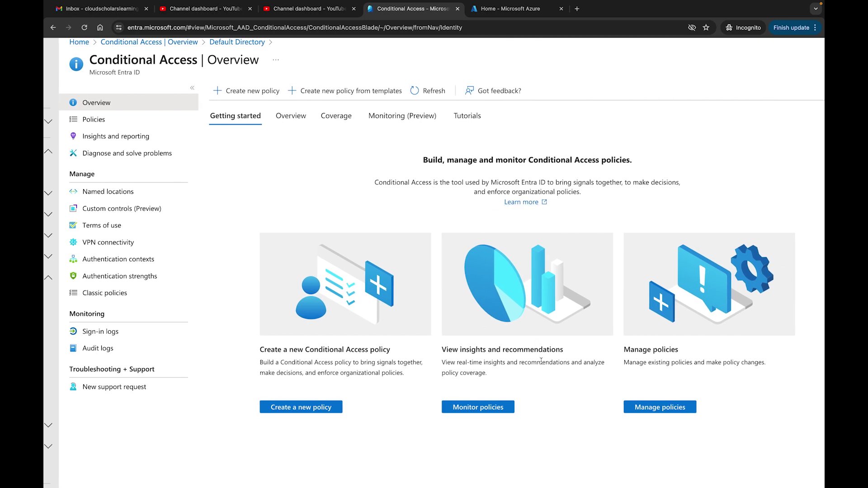
pyautogui.click(290, 118)
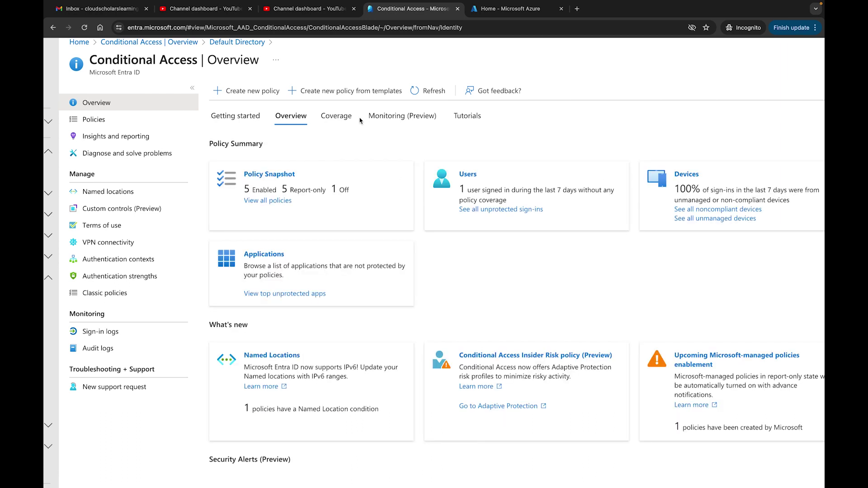
pyautogui.click(337, 119)
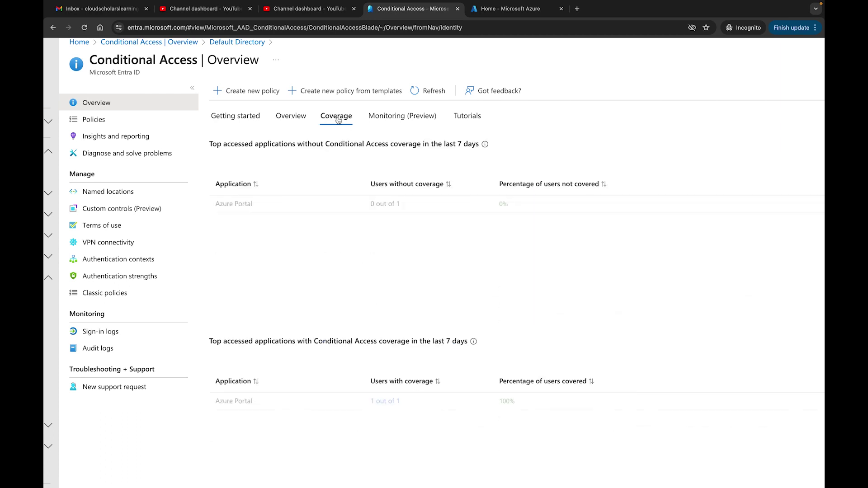
# Check the Monitoring (Preview) sign-in chart, zoom the page out, and list the 11 policies.
pyautogui.click(404, 118)
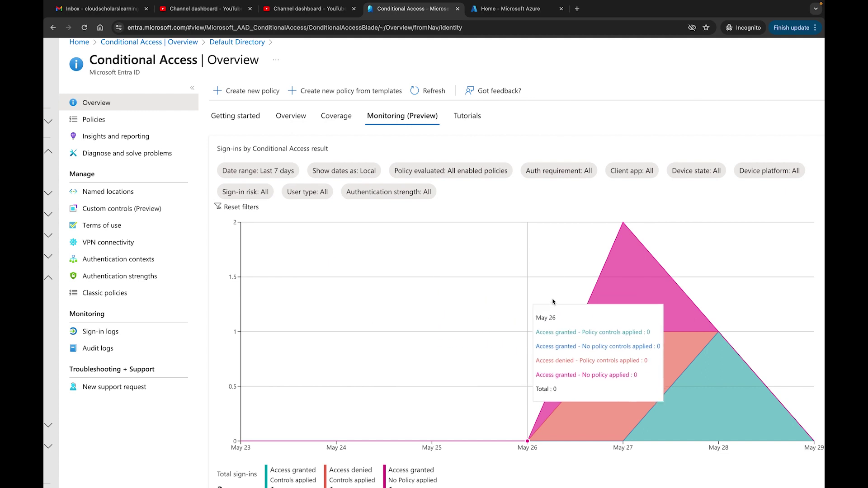
pyautogui.hotkey('ctrl', '-')
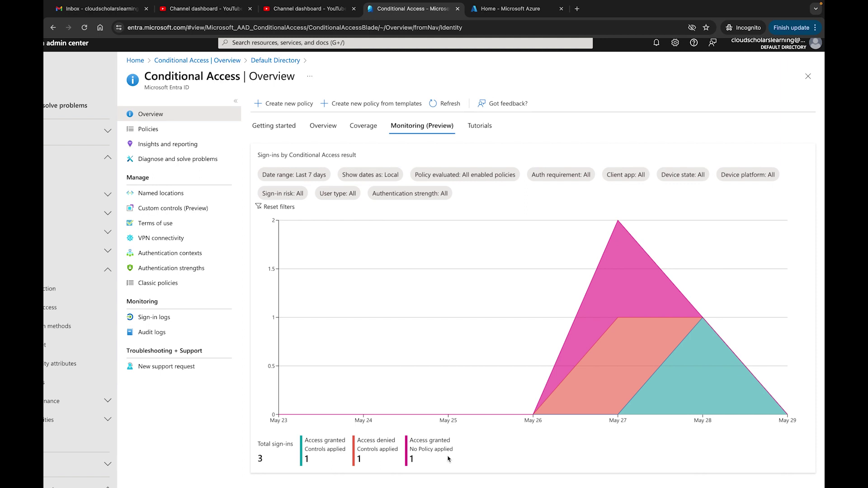
pyautogui.click(172, 130)
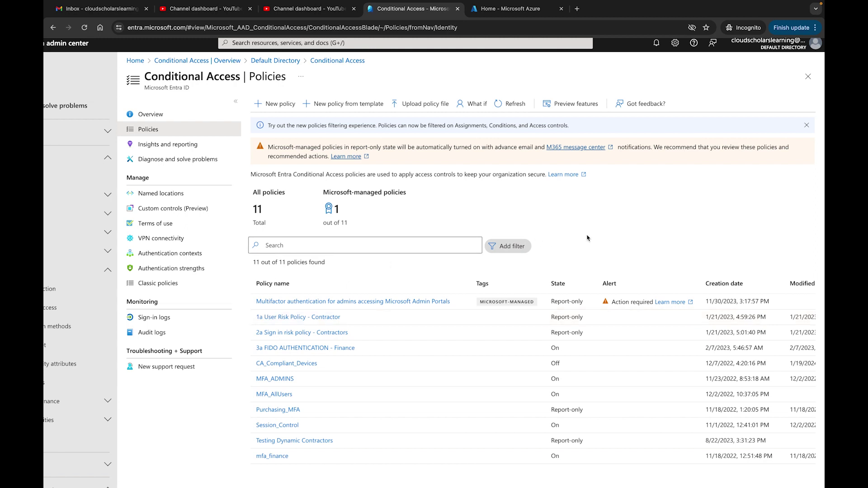
# Browse the Zero Trust, Remote work, Protect administrator and Emerging threats templates, then head to Default Directory.
pyautogui.click(351, 107)
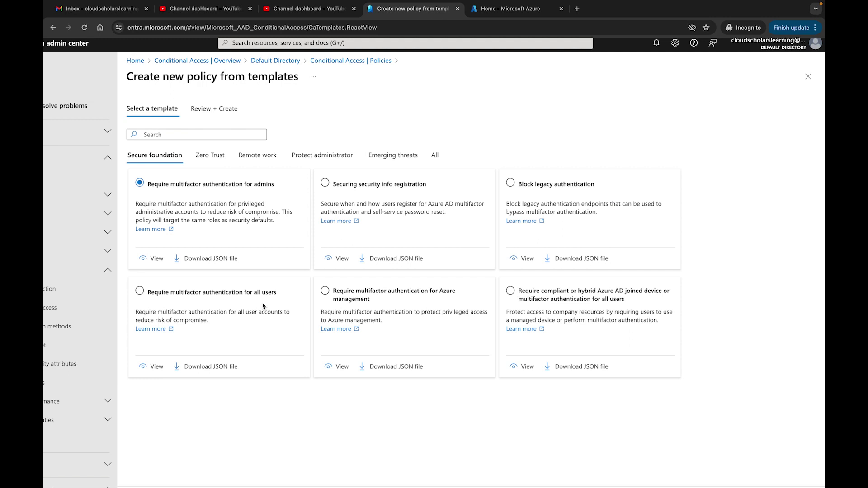
pyautogui.click(214, 157)
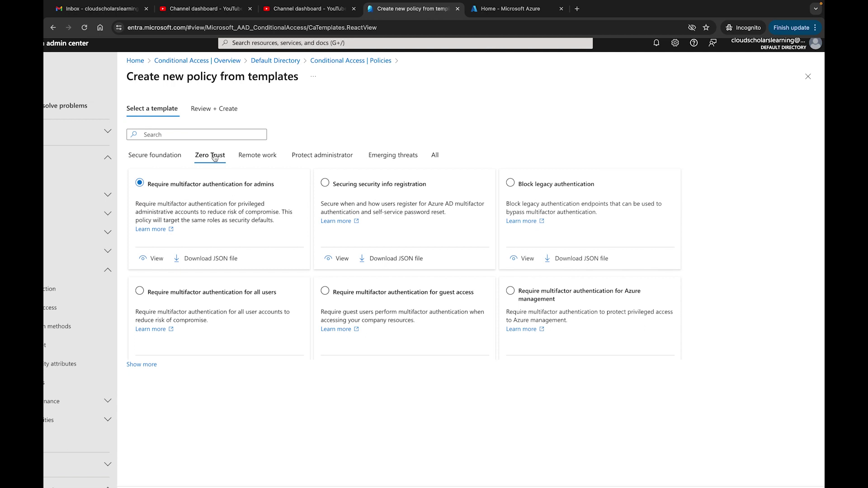
pyautogui.click(262, 159)
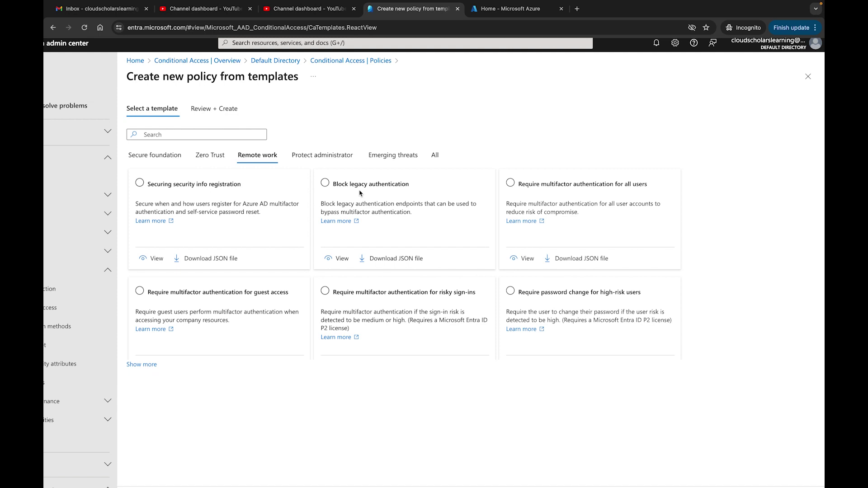
pyautogui.click(323, 156)
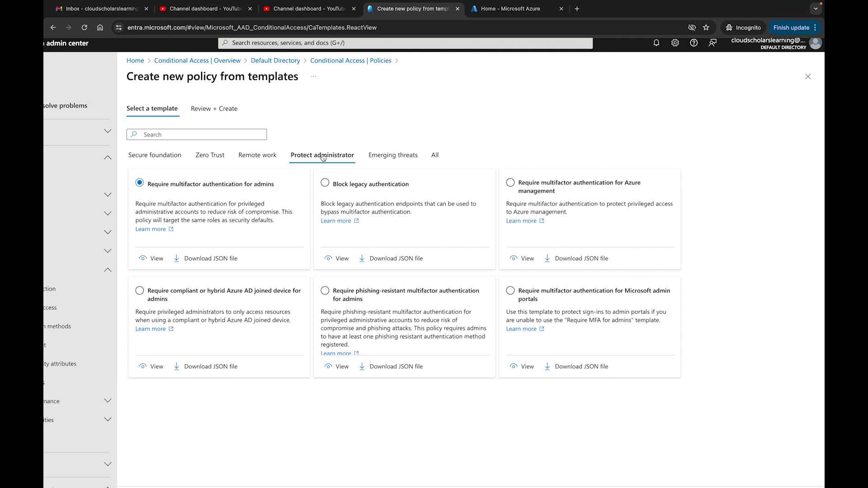
pyautogui.click(403, 155)
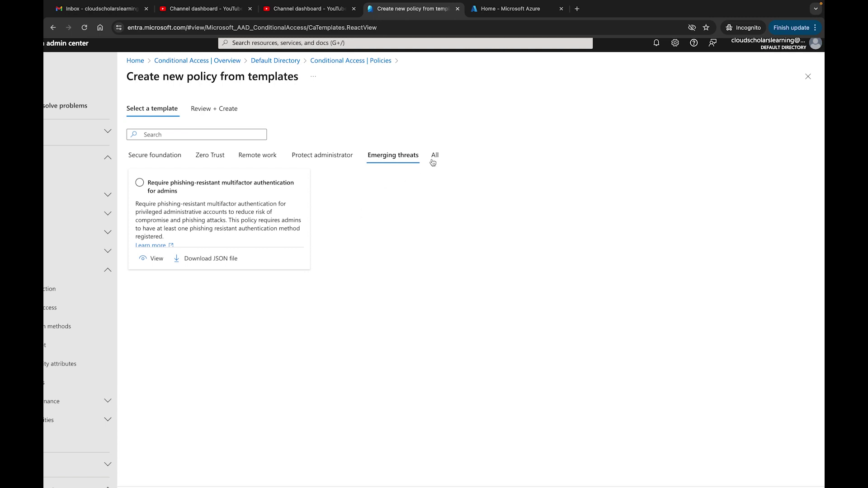
pyautogui.click(290, 62)
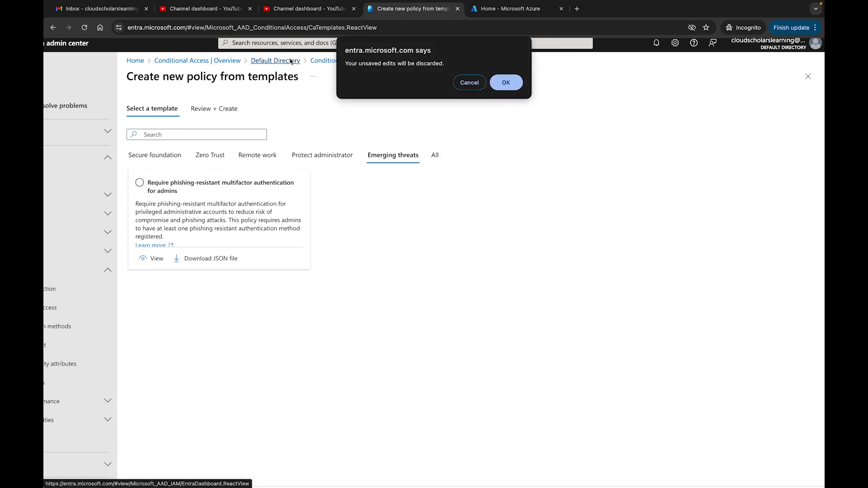
# Discard the template edits and start a new blank Conditional Access policy.
pyautogui.click(506, 84)
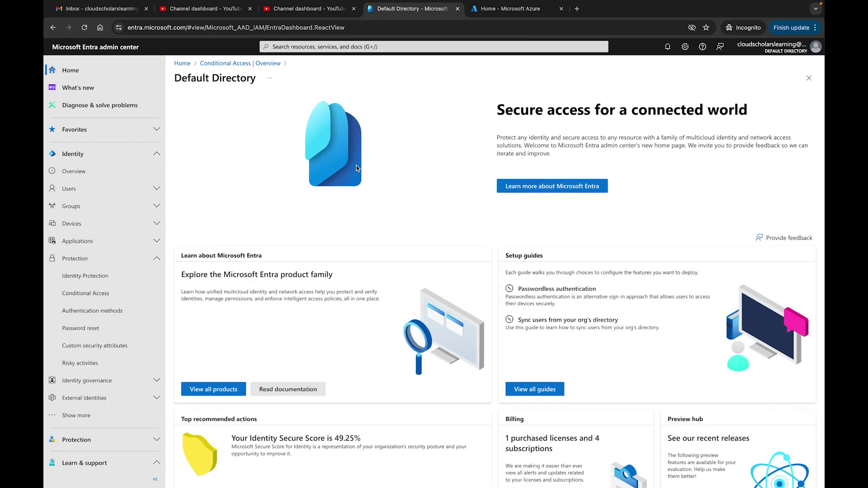
pyautogui.click(103, 298)
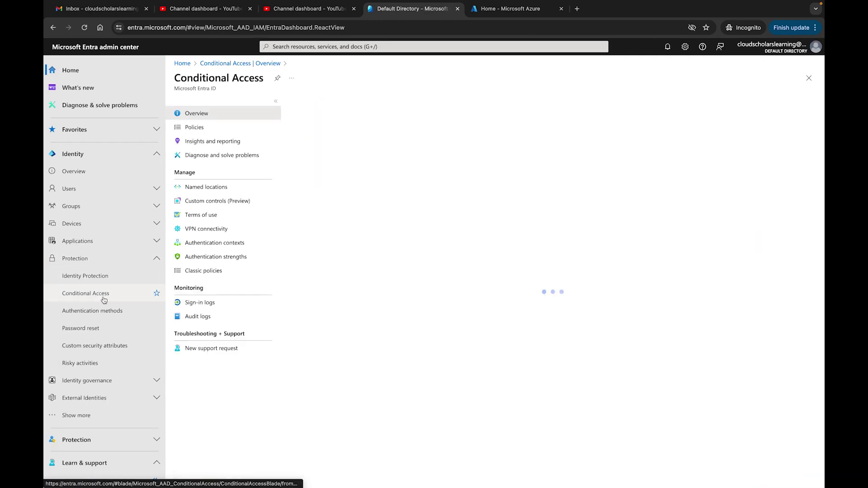
pyautogui.click(211, 131)
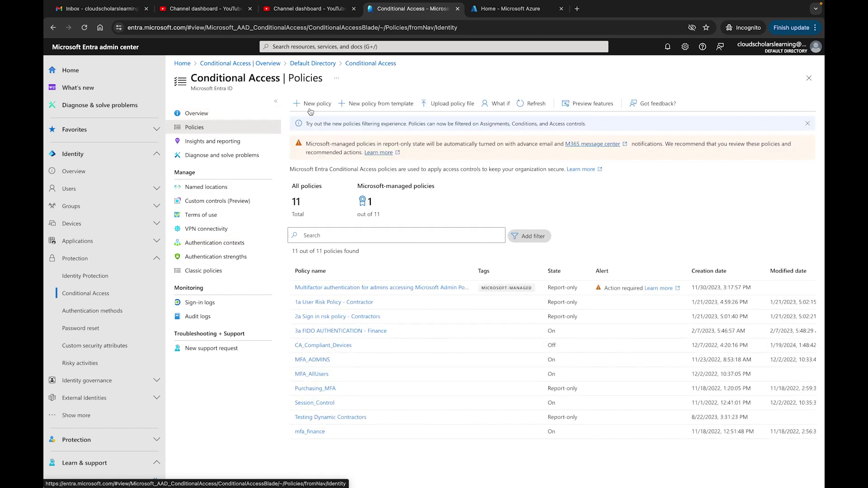
pyautogui.click(327, 105)
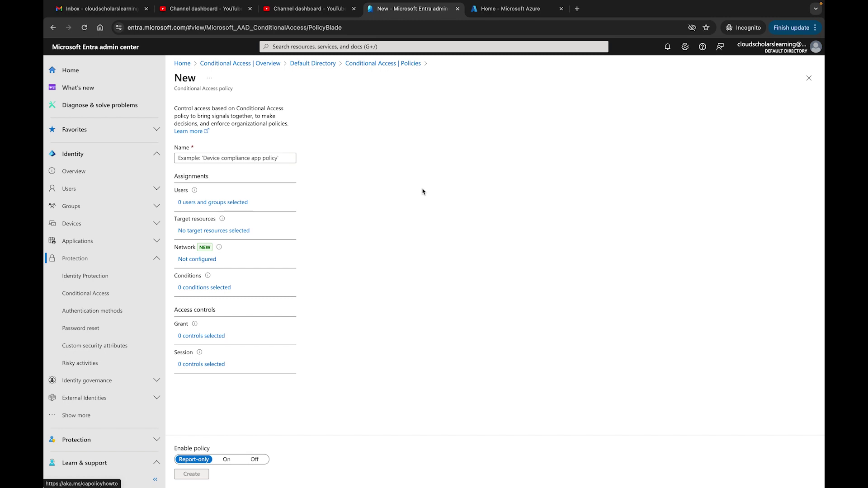
# Name the policy '4a. Test Policy'.
pyautogui.press('Tab')
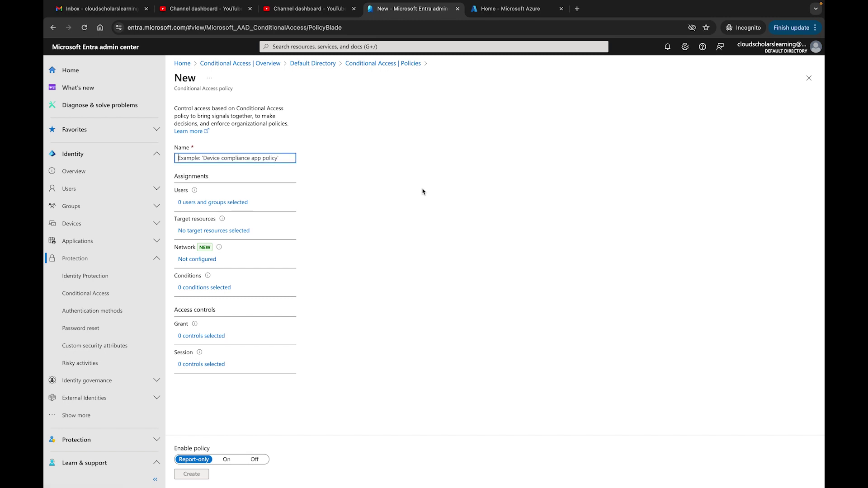
pyautogui.write('4a. ')
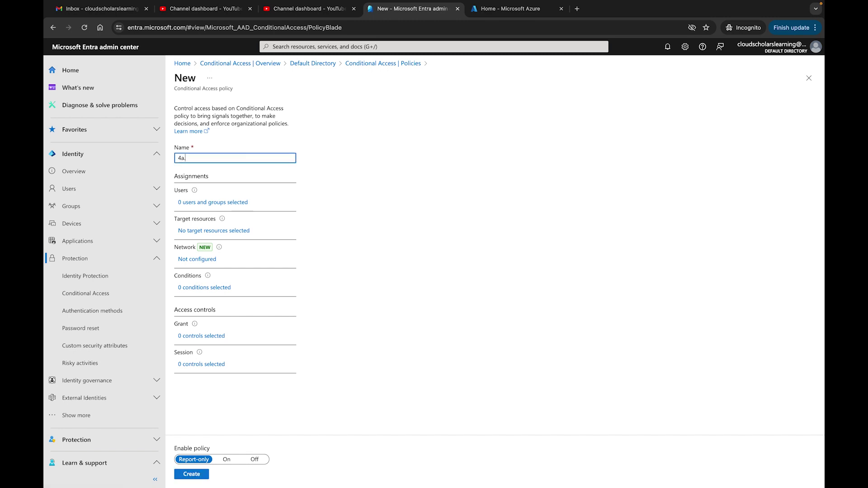
pyautogui.write('Test Policy')
pyautogui.scroll(-1, 382, 182)
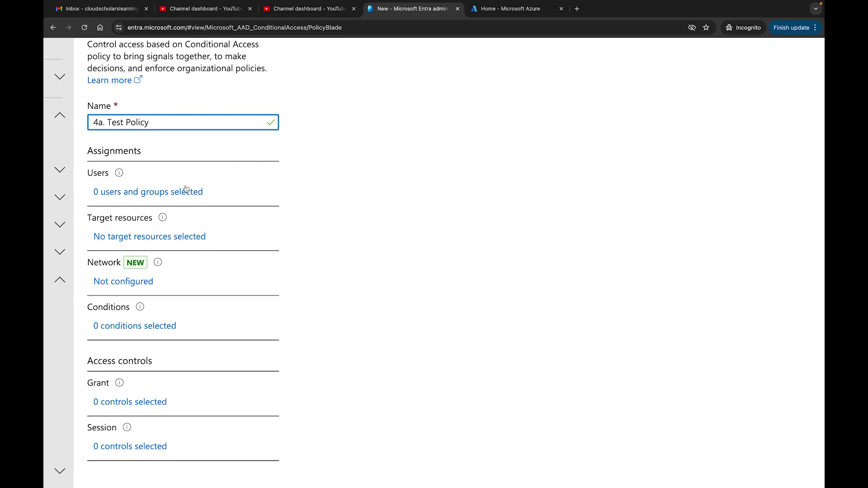
# Open the policy's Users assignment and review its Include and Exclude options.
pyautogui.click(172, 193)
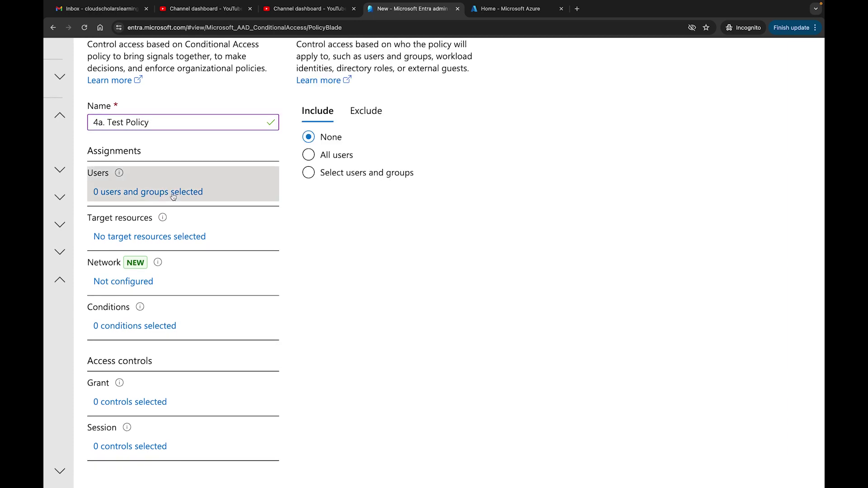
pyautogui.scroll(2, 416, 265)
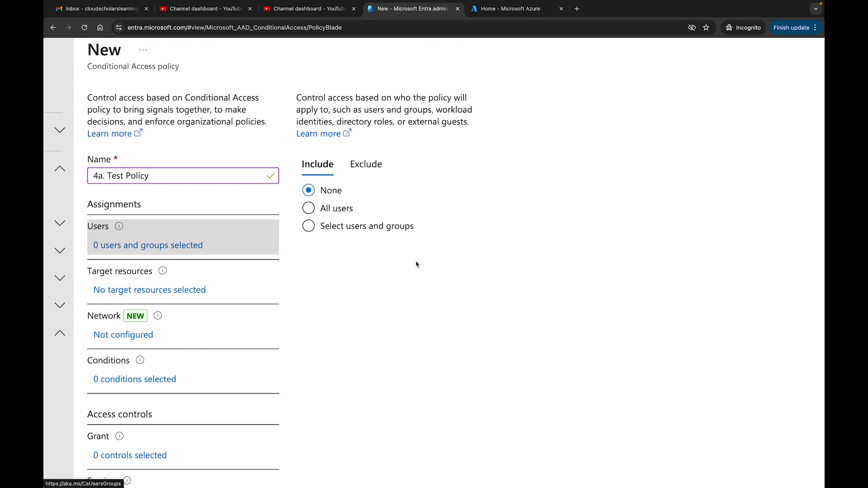
pyautogui.scroll(-1, 416, 265)
pyautogui.scroll(-1, 416, 264)
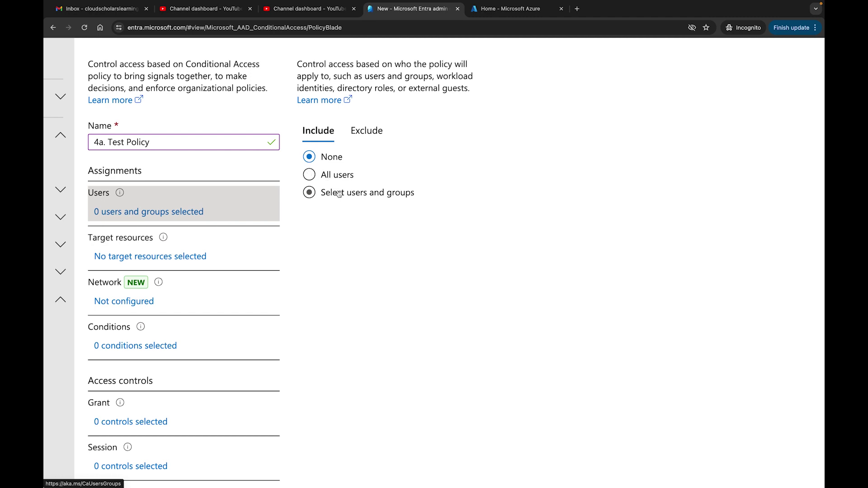
pyautogui.click(369, 133)
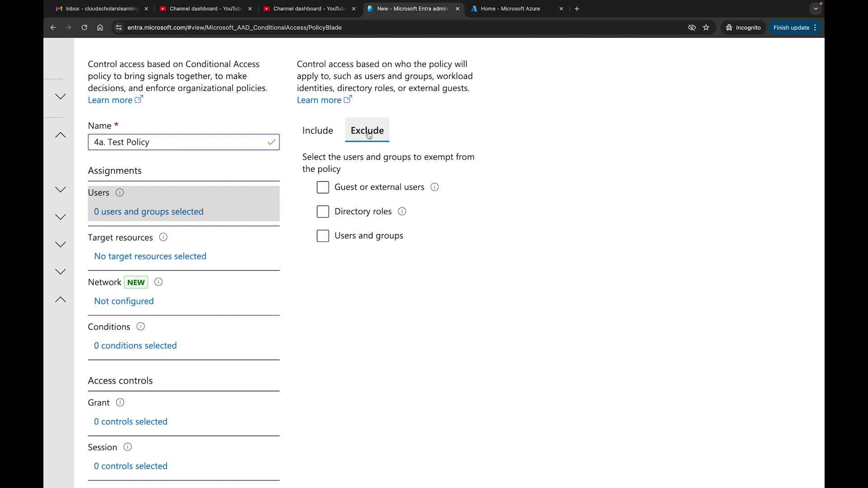
pyautogui.click(323, 133)
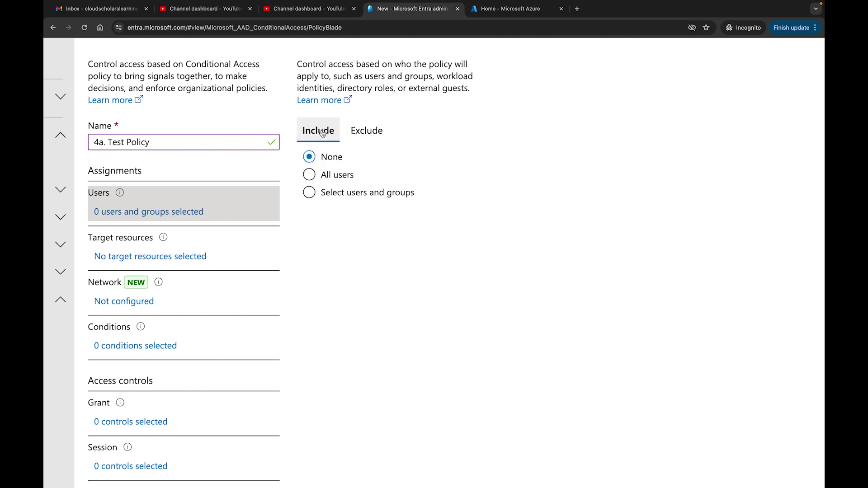
# Include only user22 through Select users and groups.
pyautogui.click(310, 194)
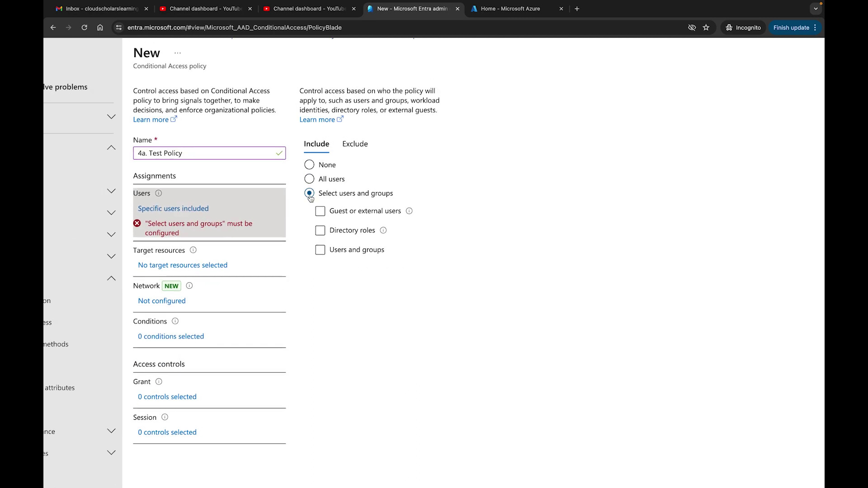
pyautogui.click(321, 252)
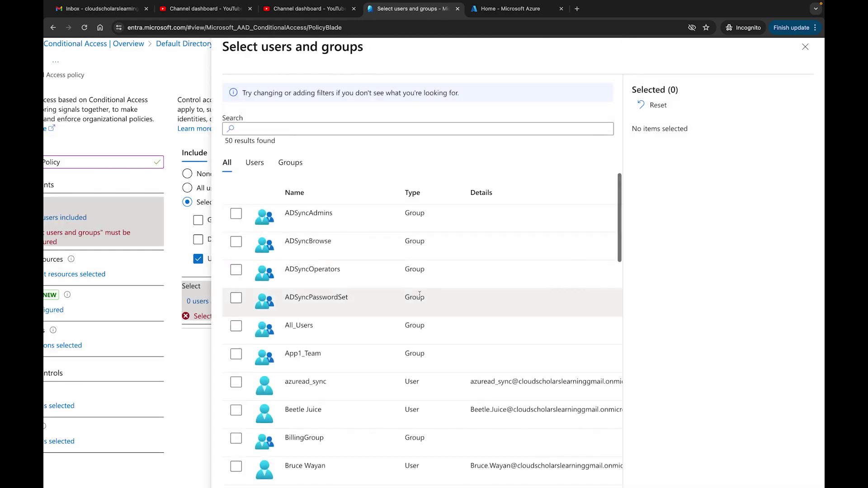
pyautogui.scroll(-20, 419, 295)
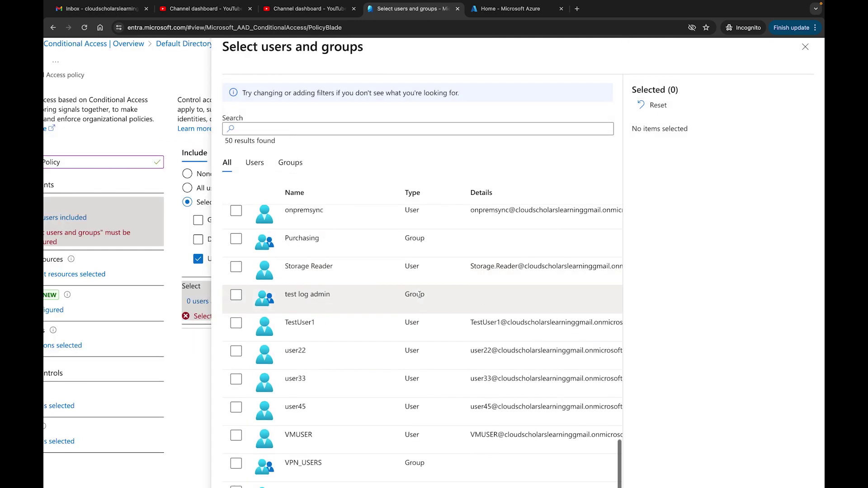
pyautogui.click(236, 351)
pyautogui.scroll(-2, 406, 294)
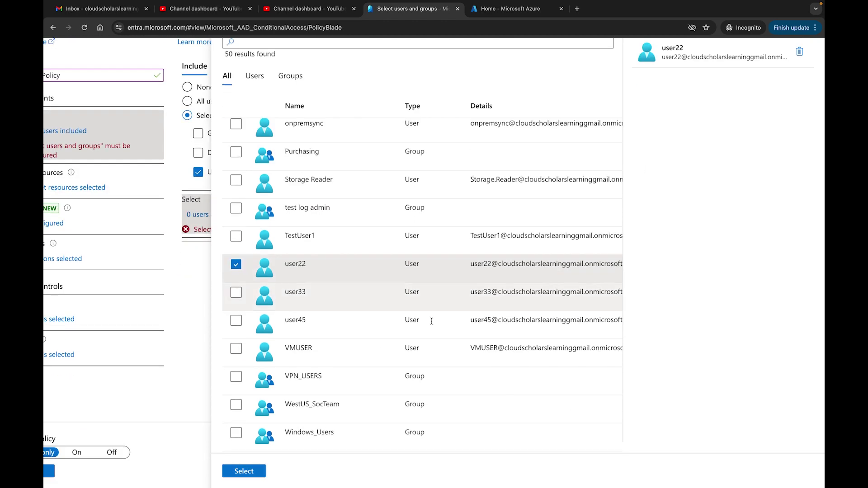
pyautogui.click(253, 472)
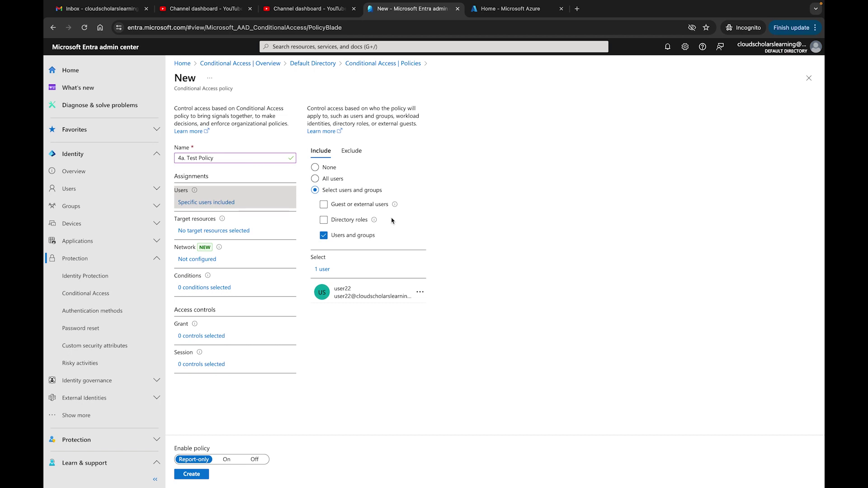
# Open Target resources and keep the resource type set to Cloud apps.
pyautogui.click(189, 233)
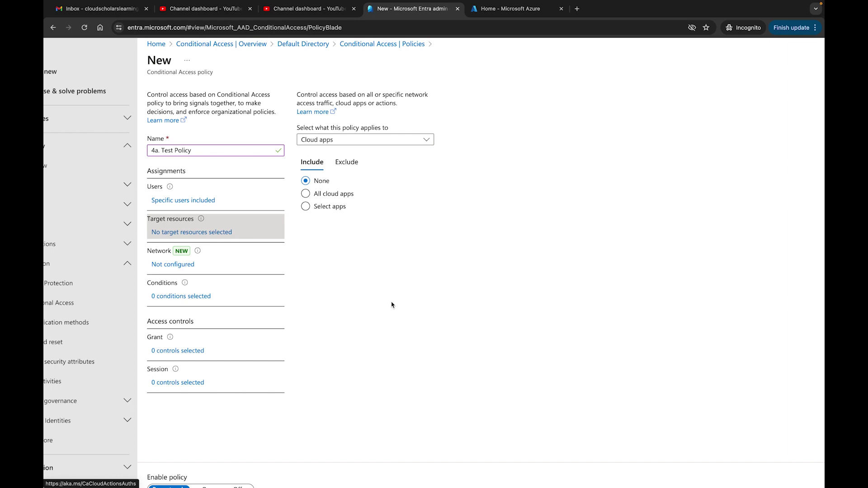
pyautogui.click(336, 195)
pyautogui.click(386, 144)
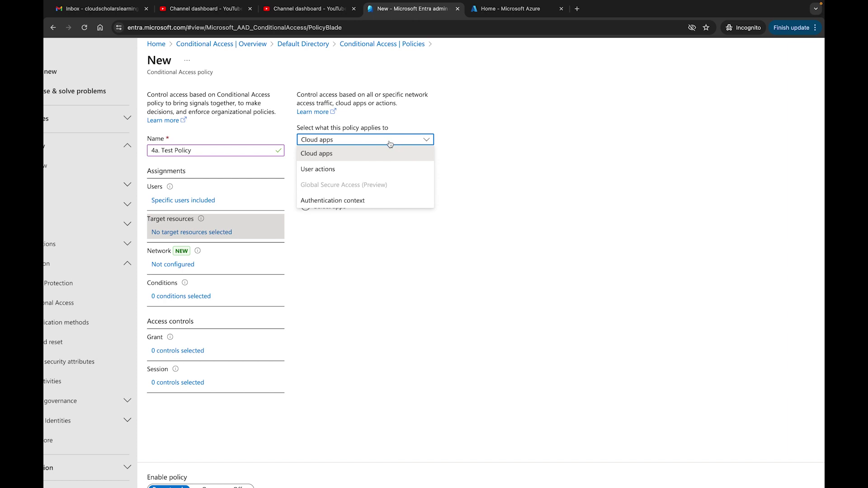
pyautogui.click(360, 169)
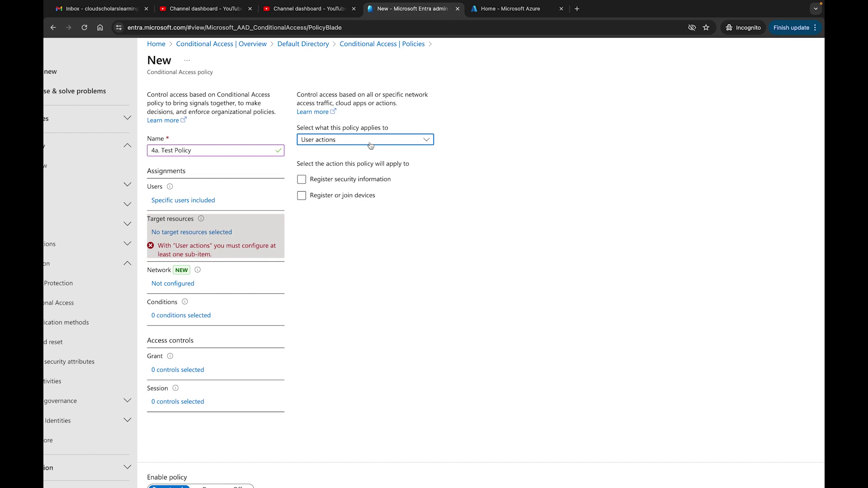
pyautogui.click(371, 145)
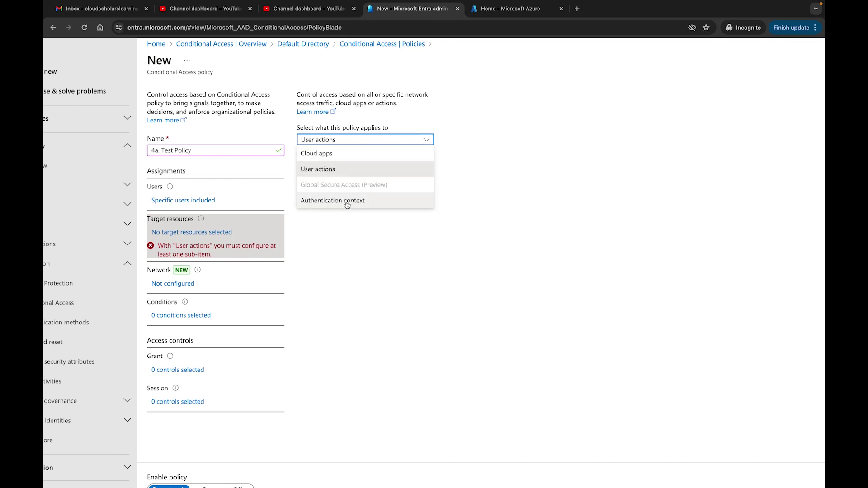
pyautogui.click(348, 156)
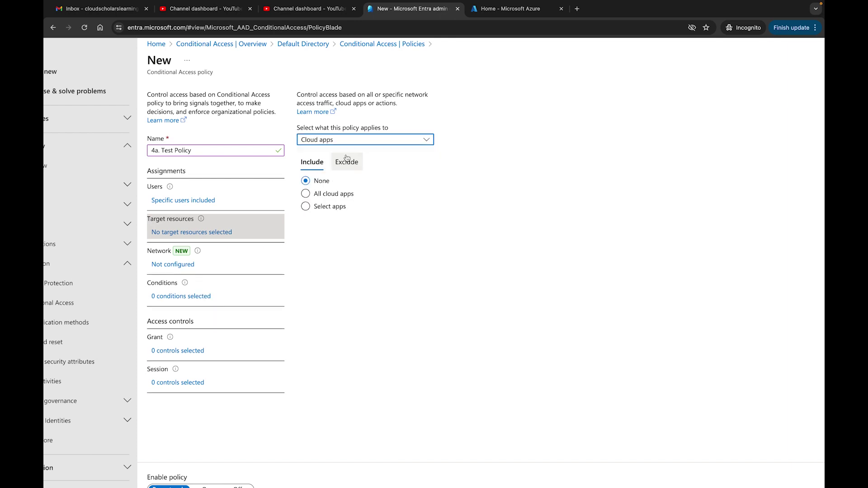
# Target only the Office 365 cloud app.
pyautogui.click(313, 213)
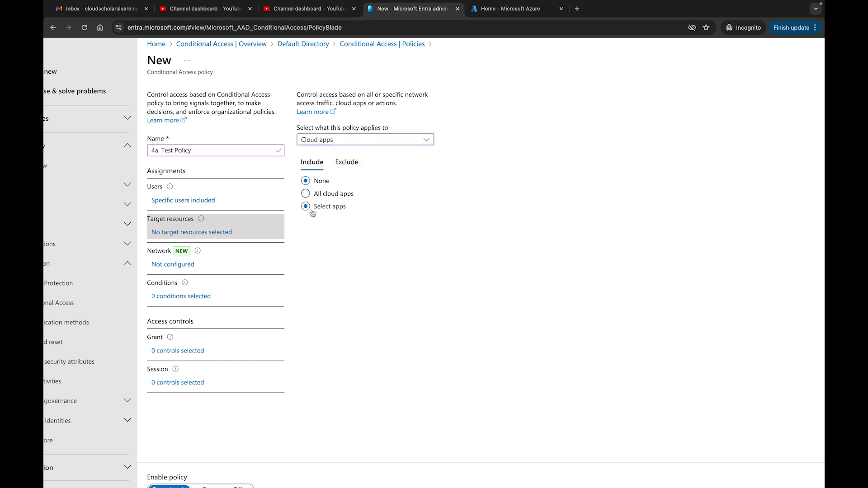
pyautogui.click(313, 271)
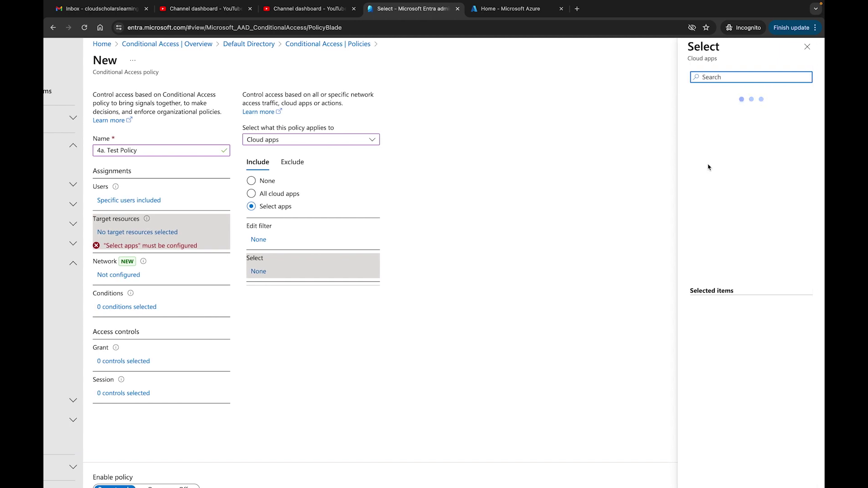
pyautogui.click(697, 120)
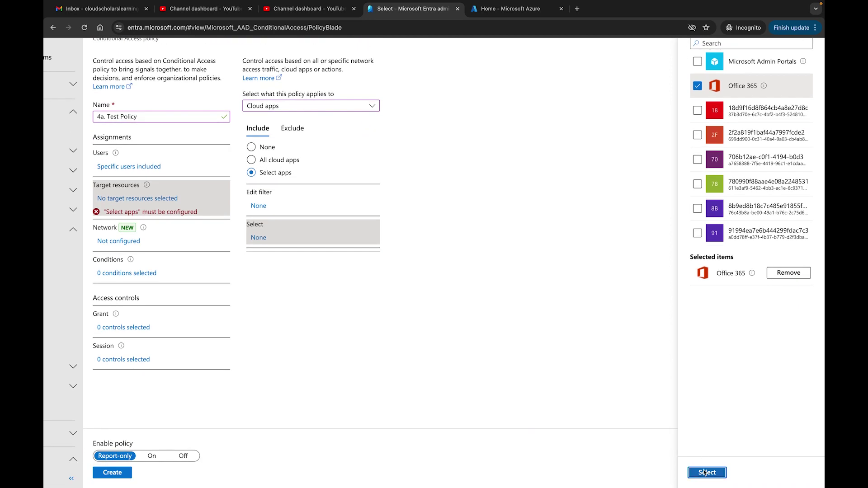
pyautogui.click(704, 472)
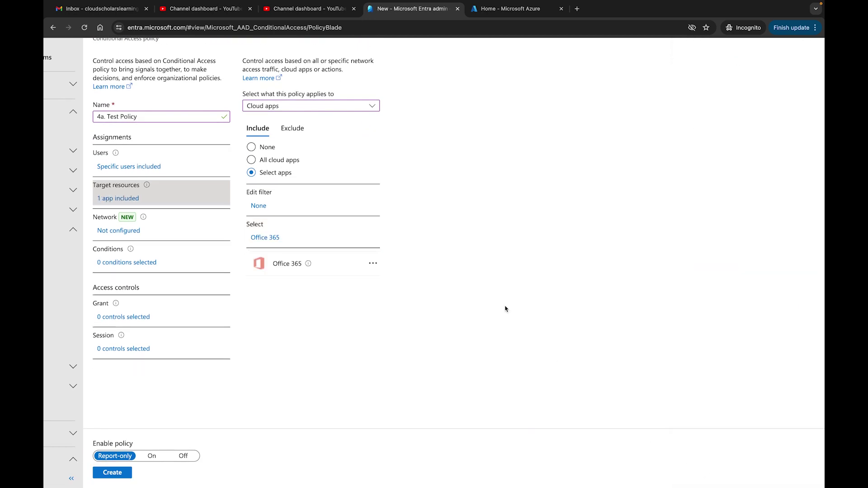
pyautogui.click(125, 233)
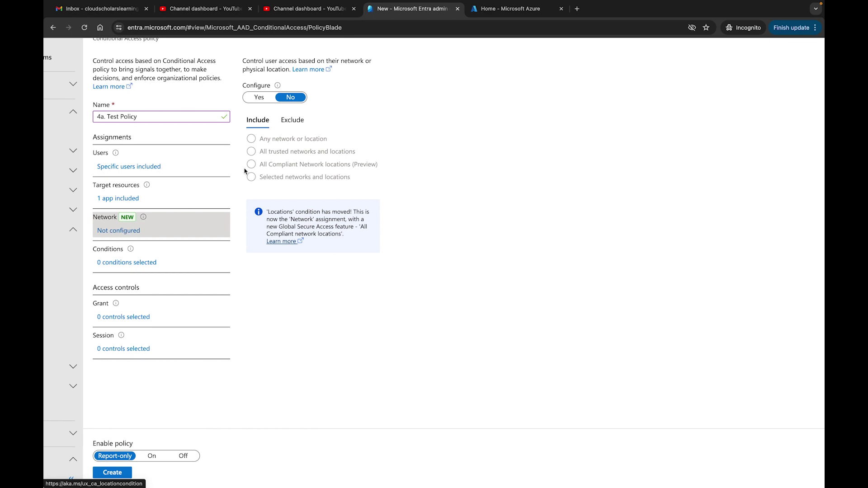
# Turn on the Network condition and restrict it to selected networks and locations.
pyautogui.click(262, 98)
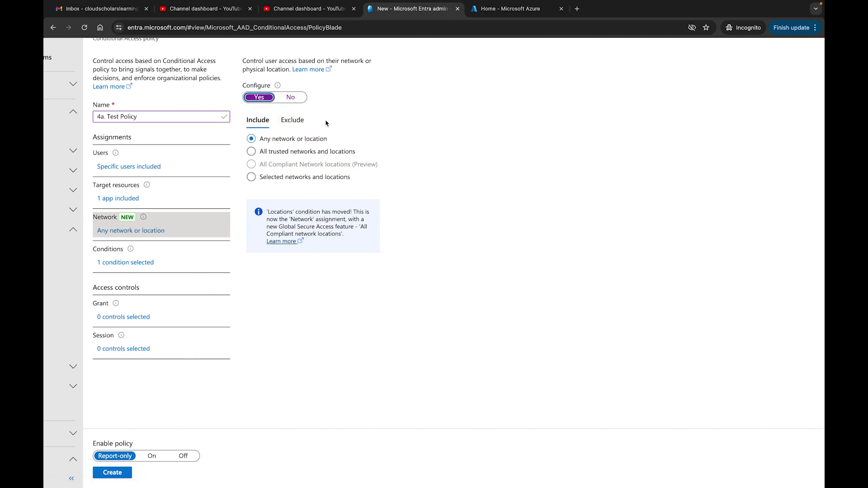
pyautogui.click(273, 154)
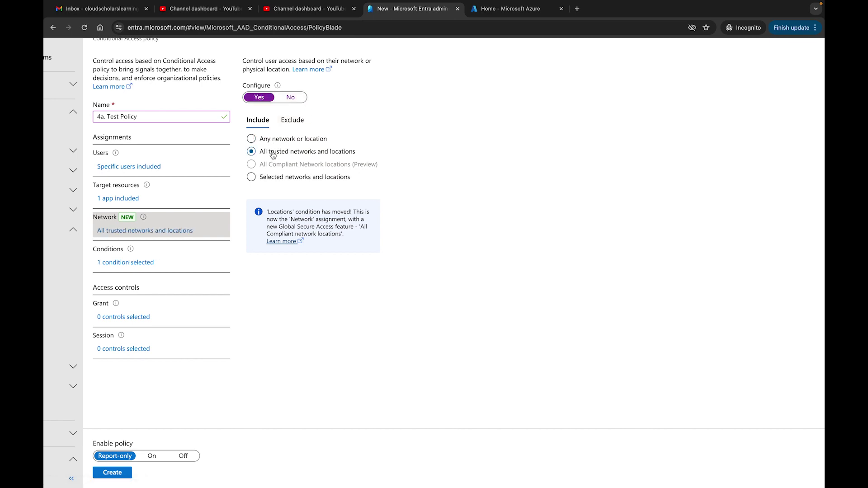
pyautogui.click(274, 180)
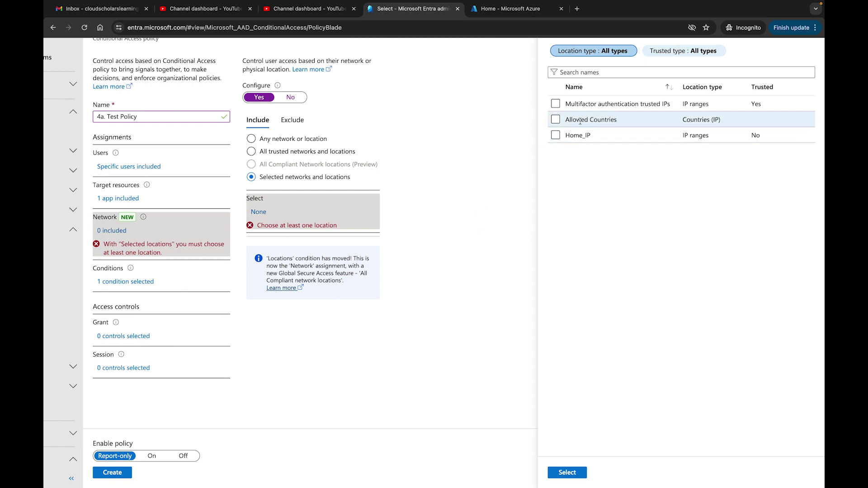
# Include only the Allowed Countries named location.
pyautogui.click(556, 119)
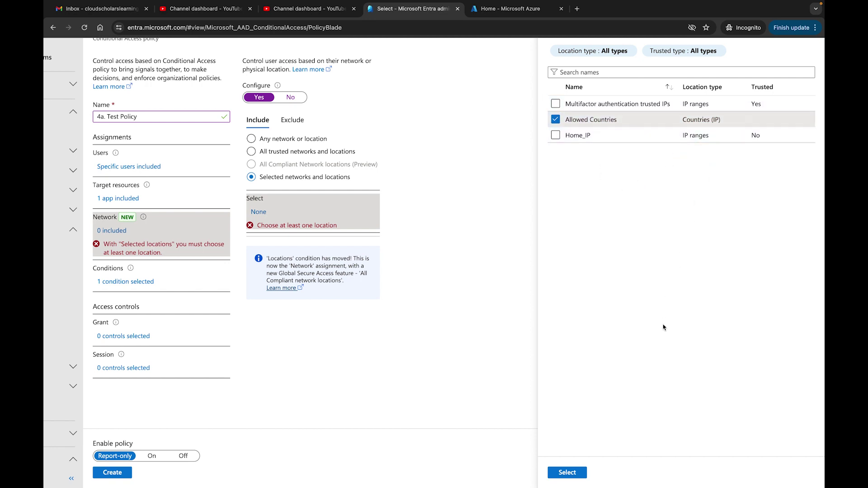
pyautogui.scroll(2, 651, 349)
pyautogui.scroll(-2, 642, 371)
pyautogui.click(573, 470)
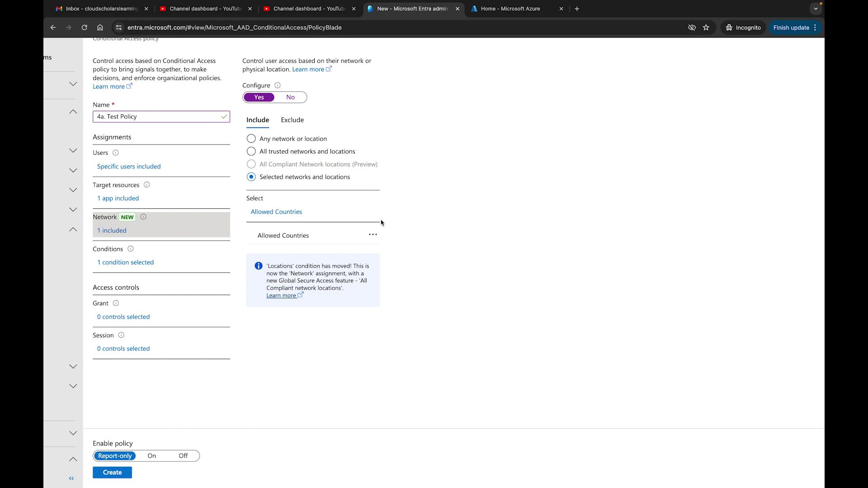
# Open the policy's Conditions list, showing user, sign-in and insider risk options.
pyautogui.click(126, 266)
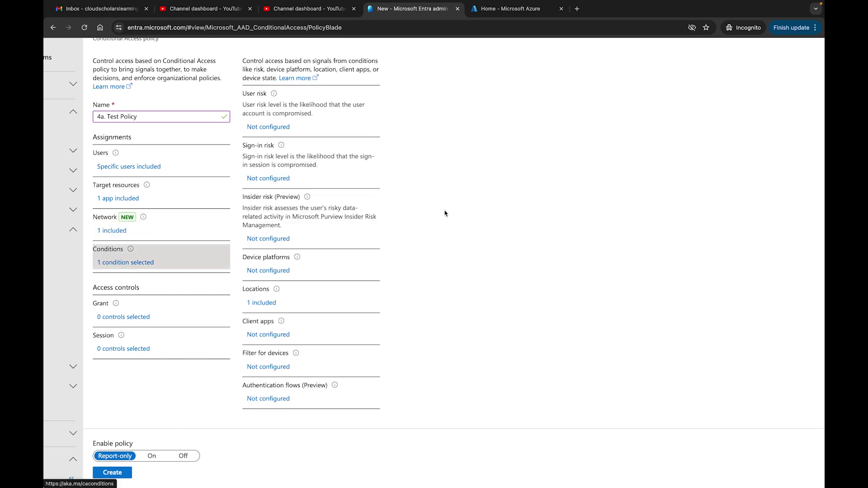
pyautogui.scroll(1, 484, 220)
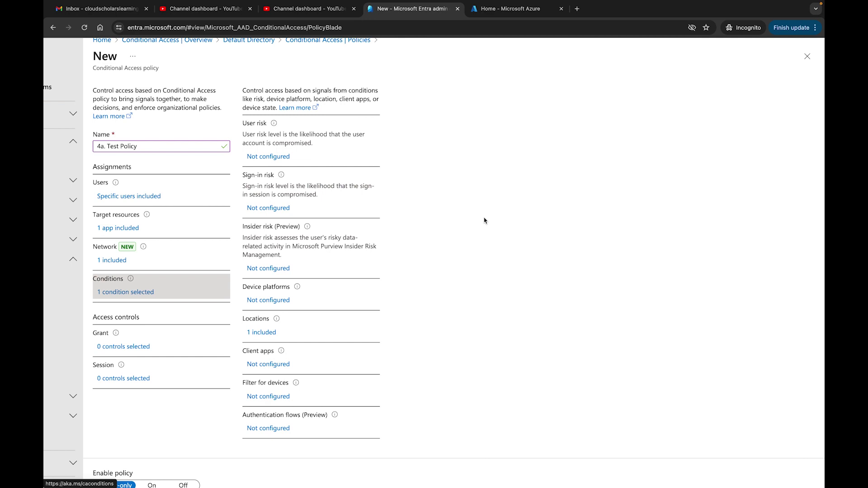
pyautogui.scroll(3, 287, 138)
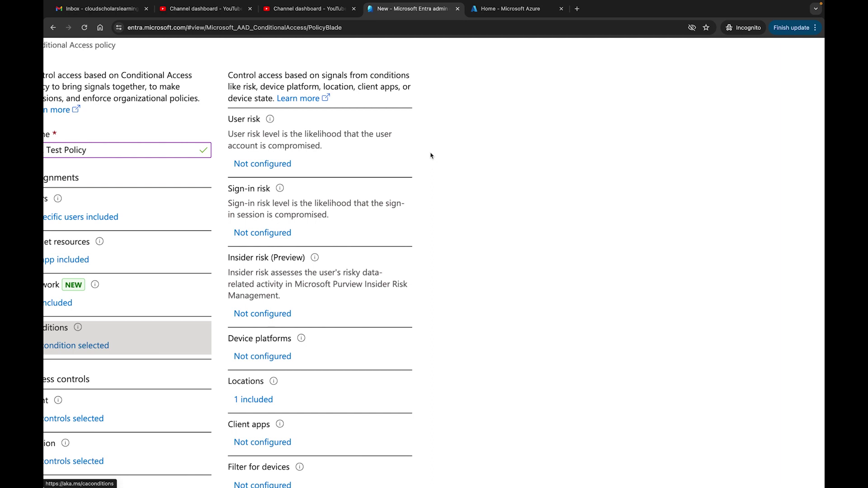
# Configure User risk to apply at Low only, then open the Sign-in risk settings.
pyautogui.click(264, 165)
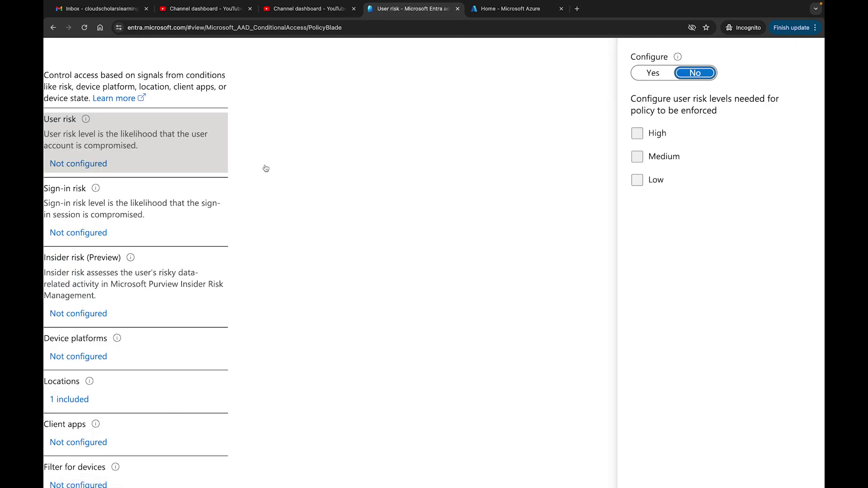
pyautogui.click(650, 77)
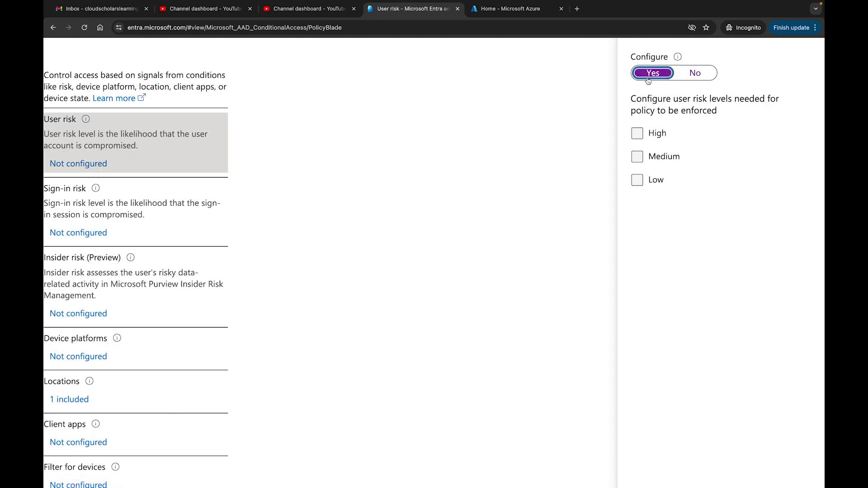
pyautogui.click(649, 164)
pyautogui.click(637, 180)
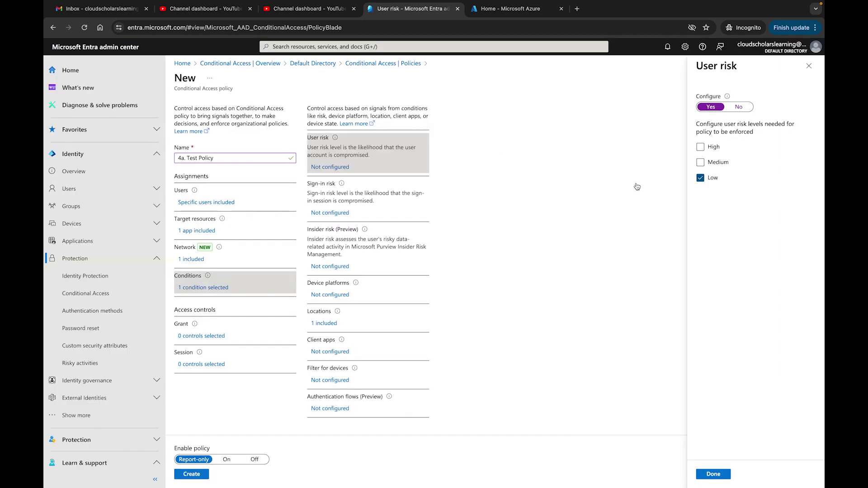
pyautogui.click(713, 473)
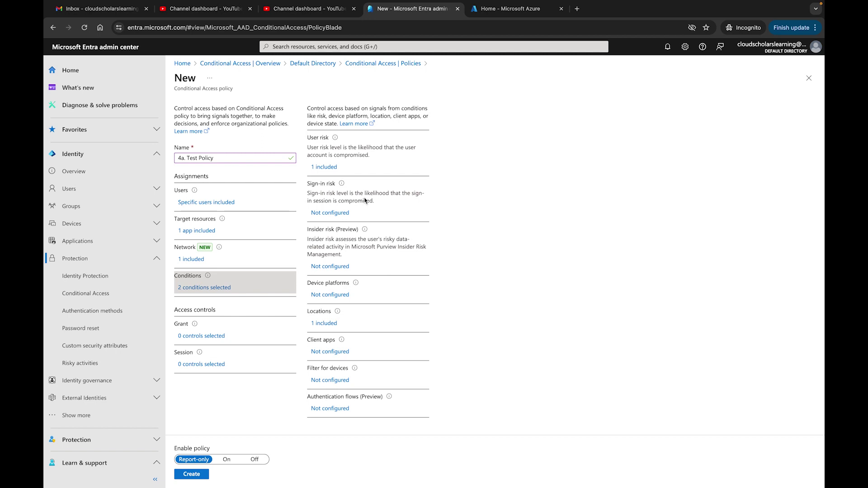
pyautogui.click(329, 214)
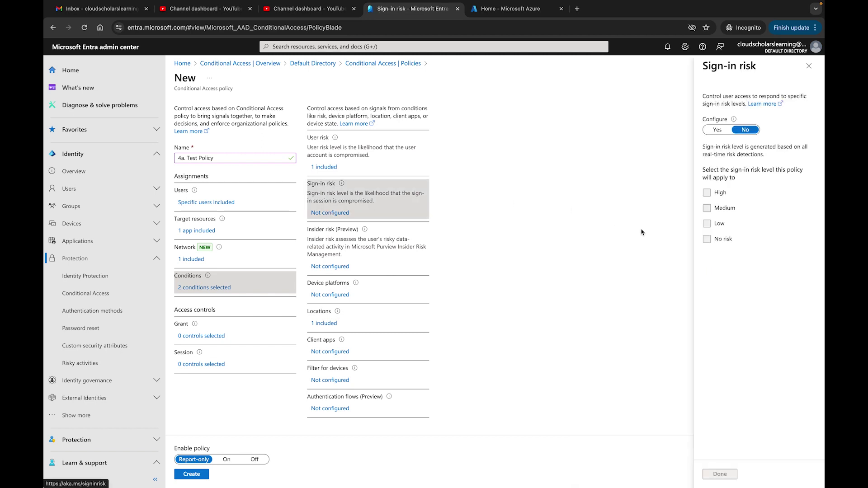
# Close the Sign-in risk panel without changes so sign-in risk stays Not configured.
pyautogui.click(809, 66)
pyautogui.scroll(2, 434, 235)
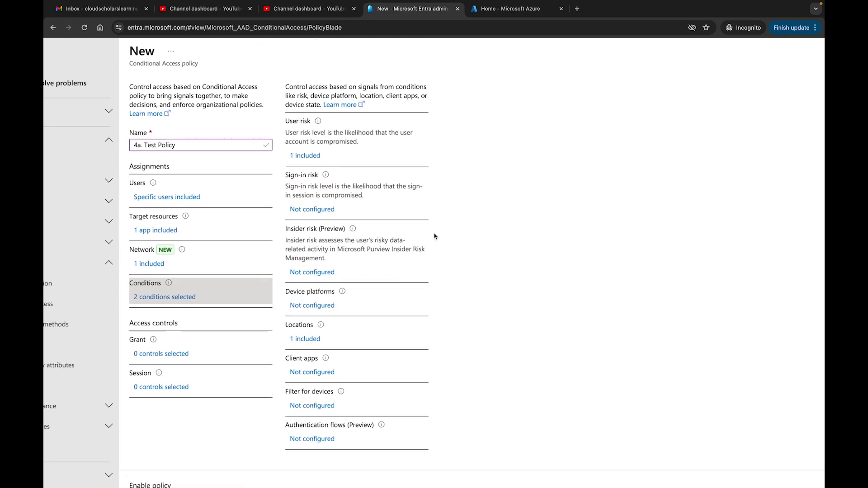
pyautogui.scroll(-1, 434, 236)
pyautogui.scroll(2, 434, 236)
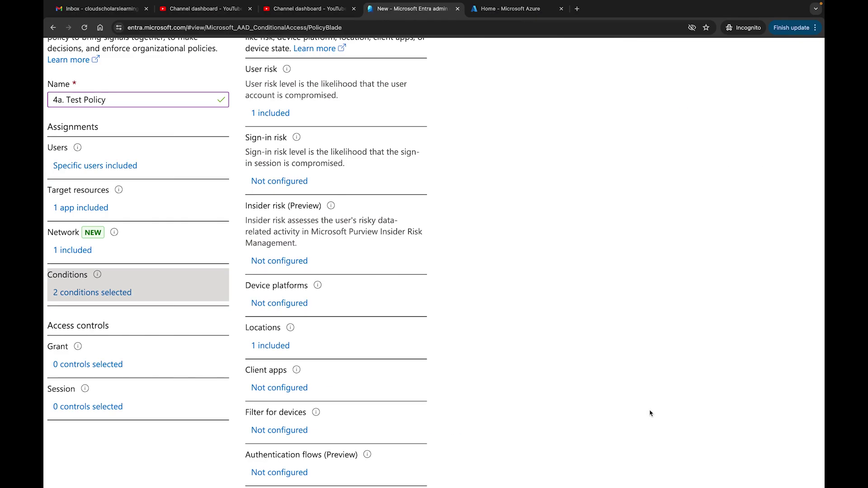
# Turn on the Insider risk (Preview) condition with only the Minor level included.
pyautogui.click(292, 262)
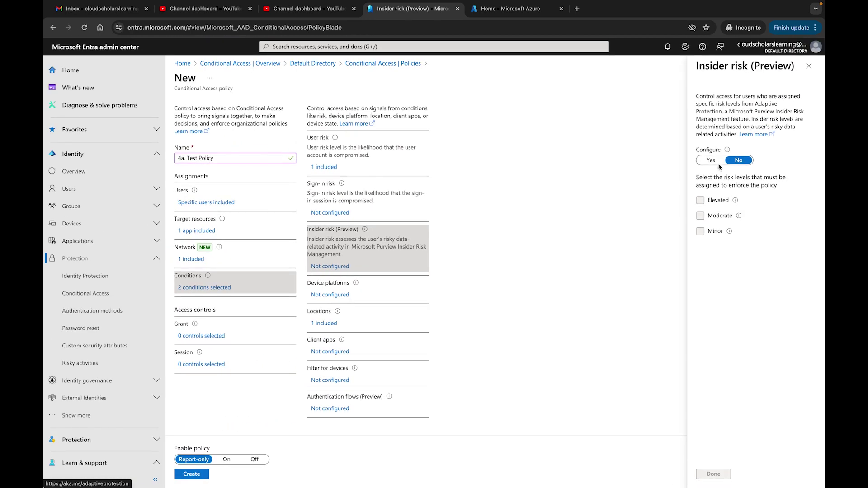
pyautogui.click(710, 162)
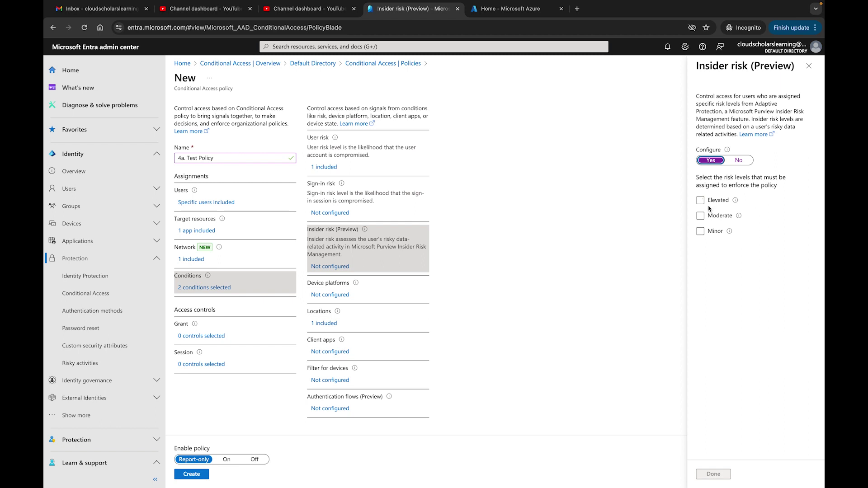
pyautogui.click(701, 232)
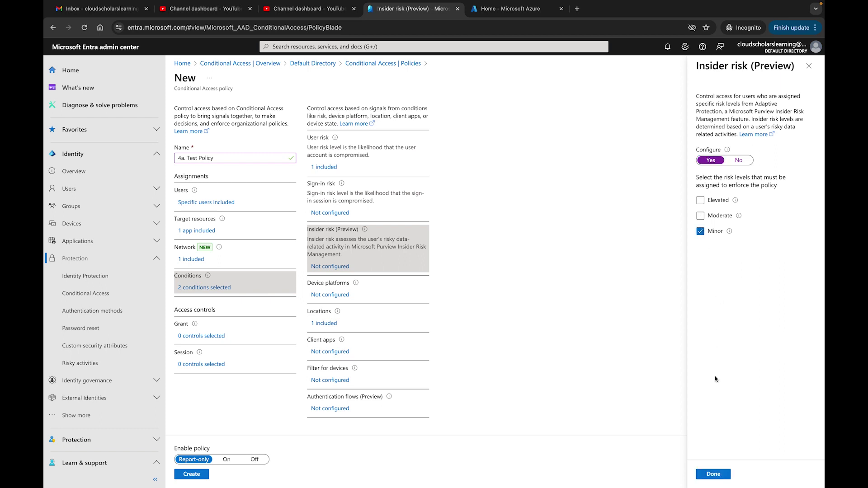
pyautogui.click(700, 216)
pyautogui.click(700, 216)
pyautogui.click(714, 474)
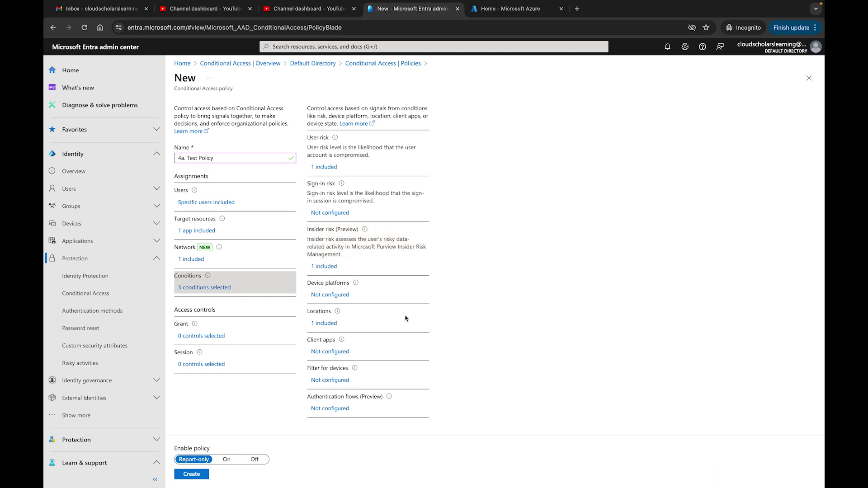
pyautogui.scroll(5, 407, 319)
pyautogui.scroll(-1, 412, 302)
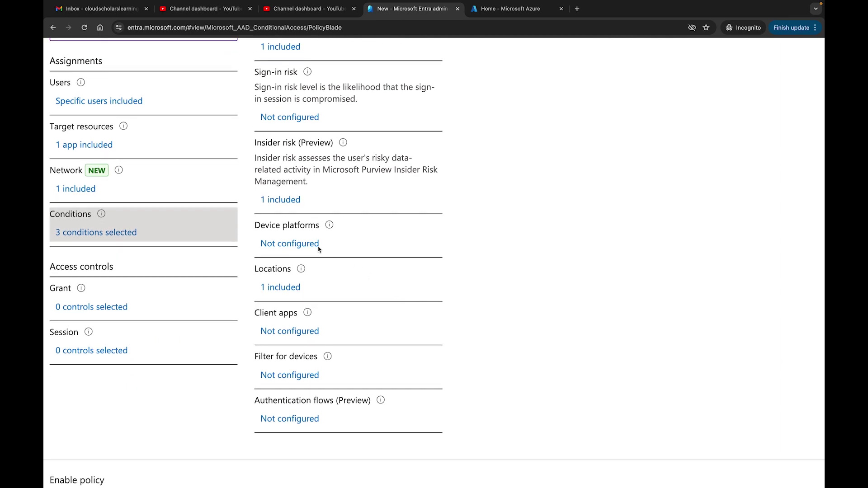
# Turn on the Device platforms condition and set it to include Any device.
pyautogui.click(299, 247)
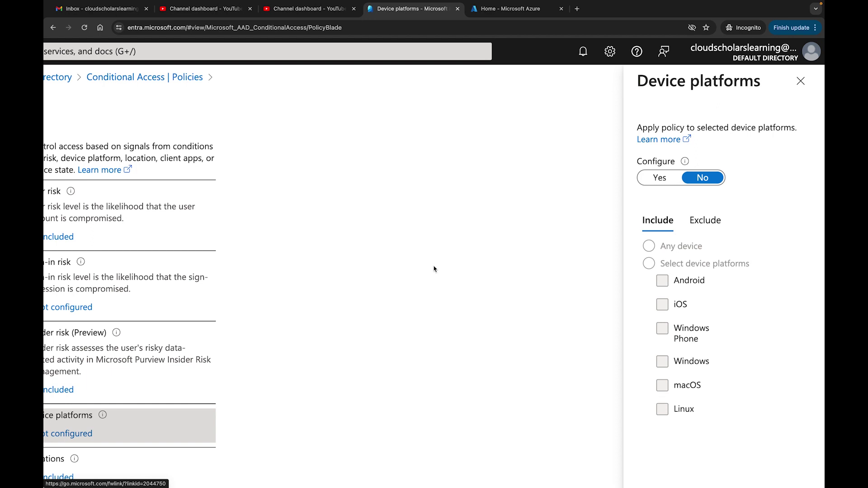
pyautogui.scroll(-5, 474, 289)
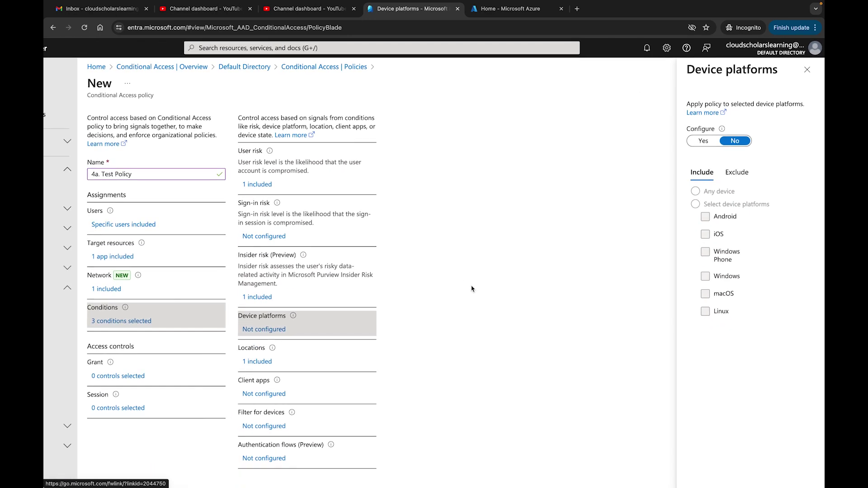
pyautogui.click(705, 141)
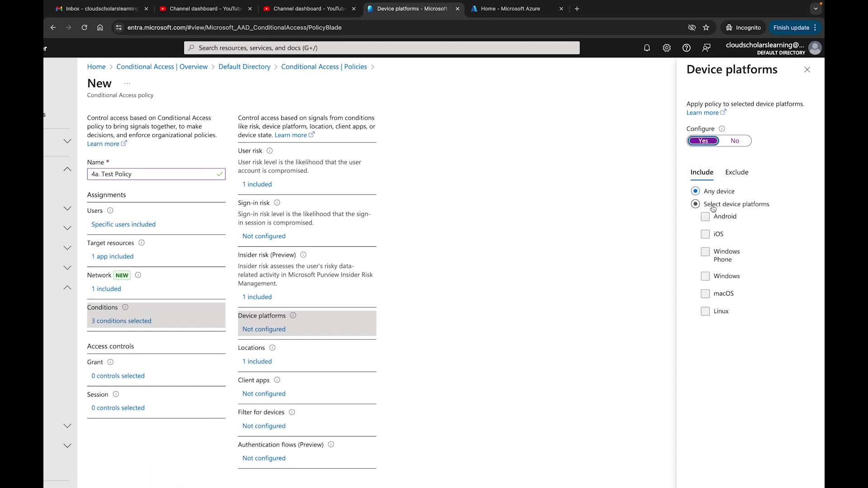
pyautogui.click(713, 207)
pyautogui.click(707, 299)
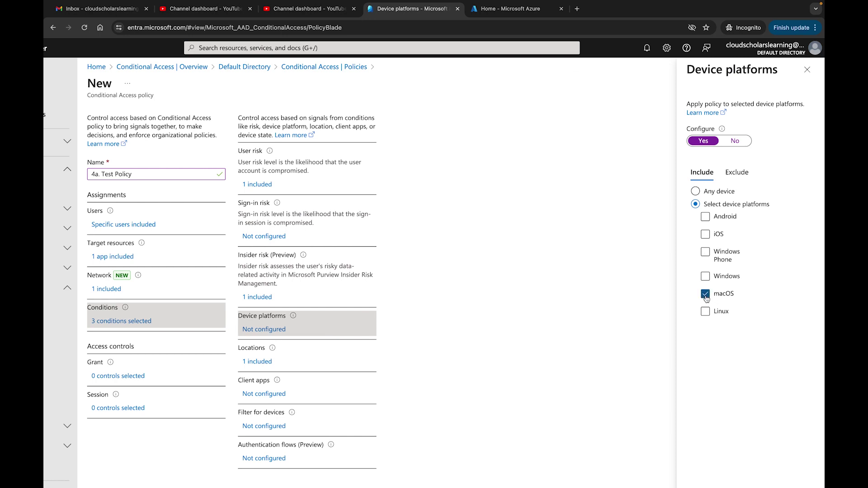
pyautogui.click(707, 275)
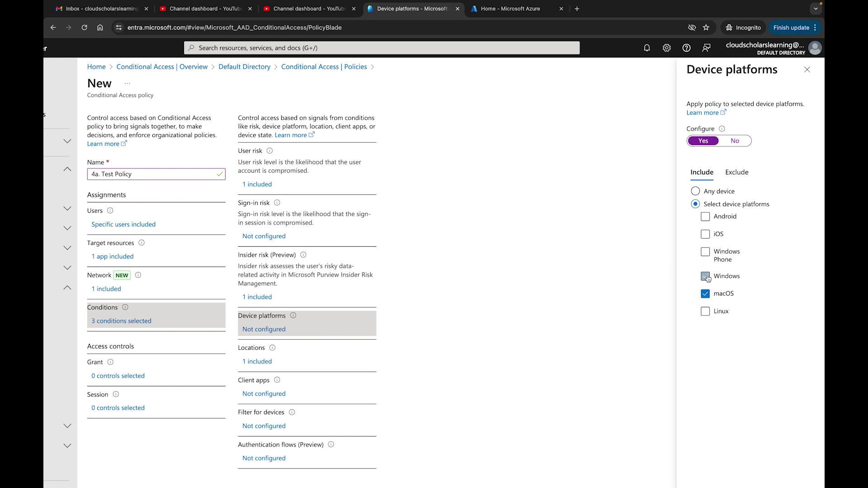
pyautogui.click(696, 192)
pyautogui.hotkey('ctrl', '-')
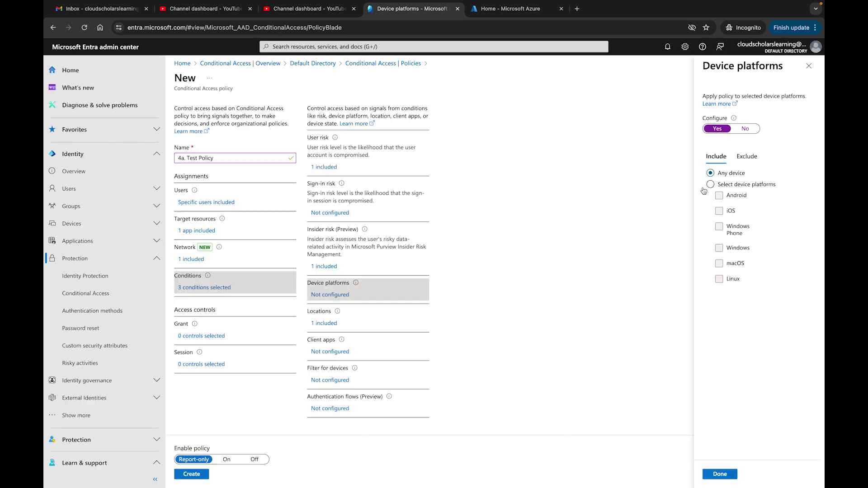
pyautogui.click(725, 474)
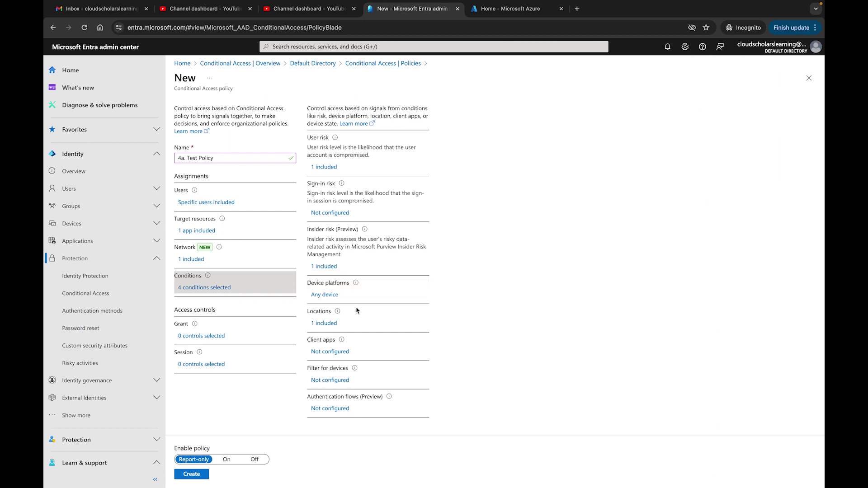
pyautogui.hotkey('ctrl', '+')
pyautogui.hotkey('ctrl', '+')
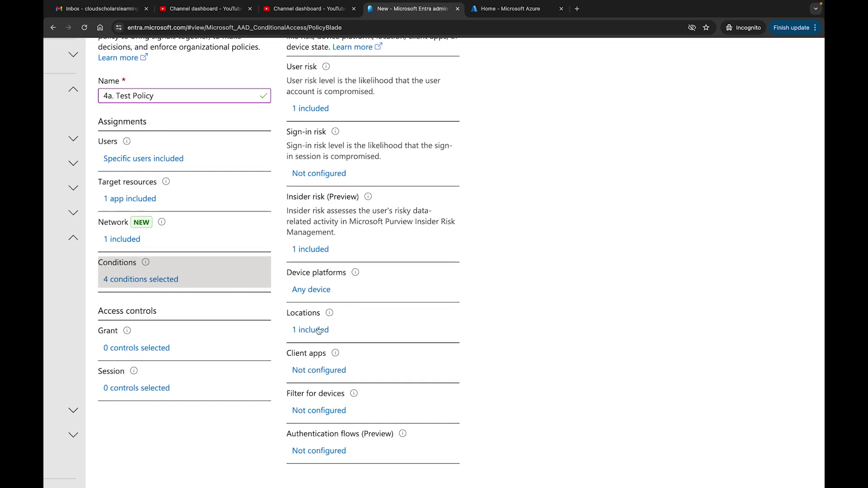
# Switch the Locations condition's Configure toggle to No, dropping its 1 included location.
pyautogui.moveTo(330, 316)
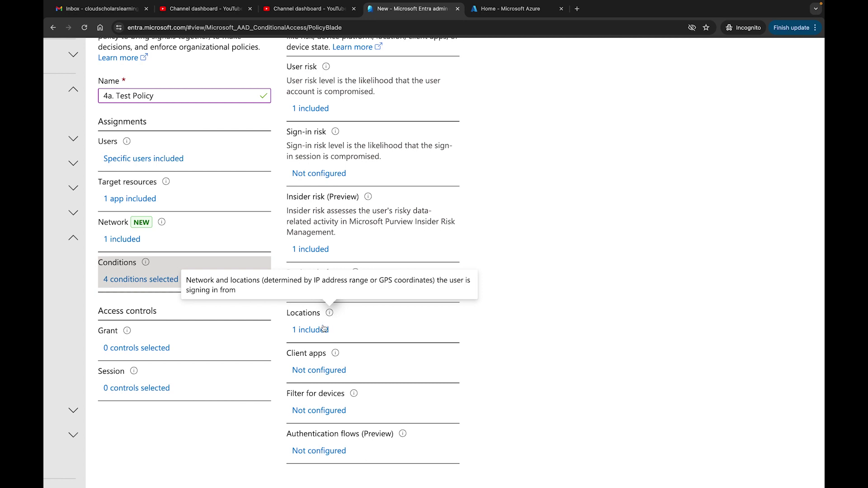
pyautogui.click(319, 330)
pyautogui.hotkey('ctrl', '-')
pyautogui.hotkey('ctrl', '-')
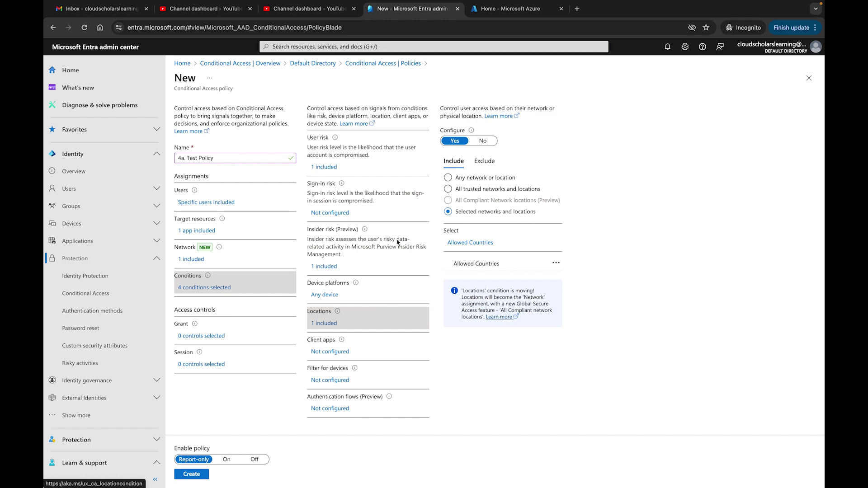
pyautogui.click(489, 143)
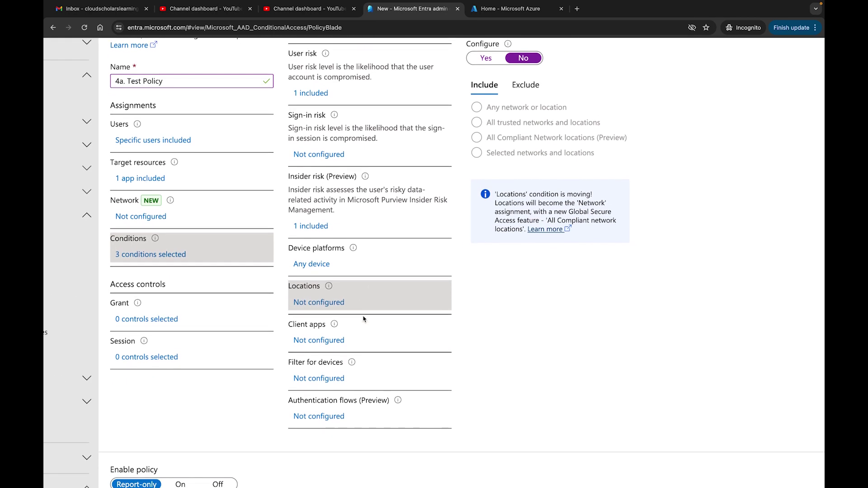
# Close Client apps unchanged, leaving it Not configured, and open the Filter for devices settings.
pyautogui.click(320, 342)
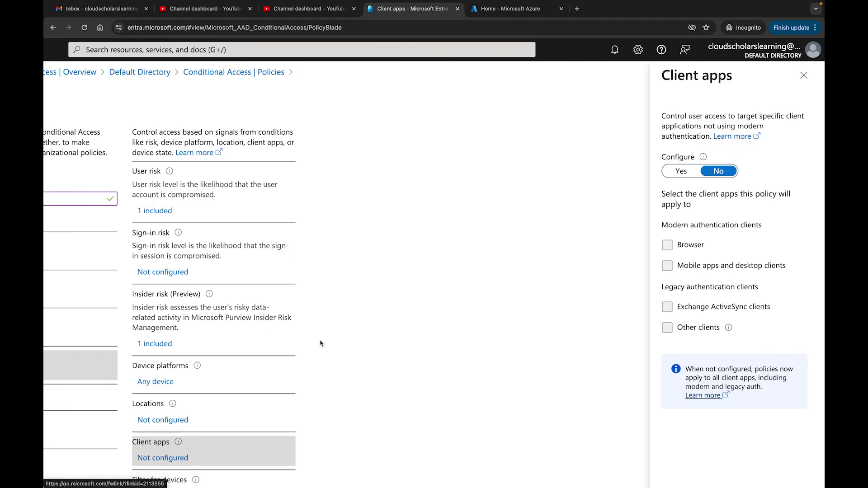
pyautogui.scroll(-1, 468, 359)
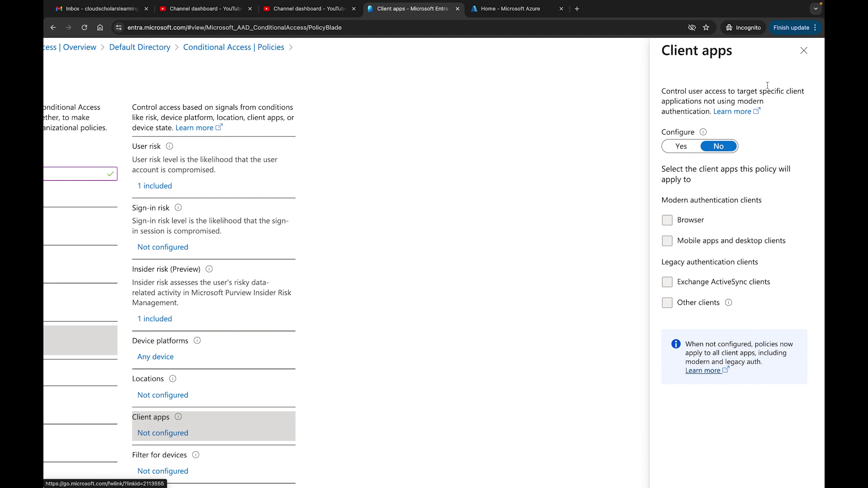
pyautogui.click(804, 51)
pyautogui.scroll(-3, 447, 269)
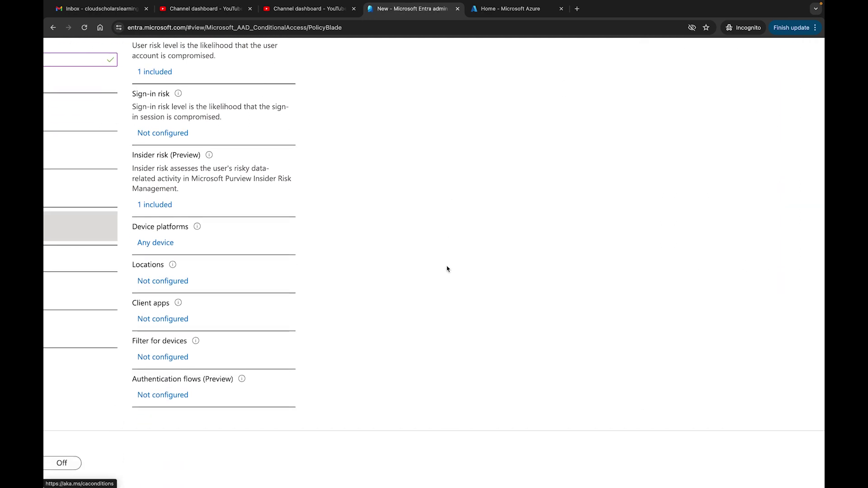
pyautogui.click(162, 344)
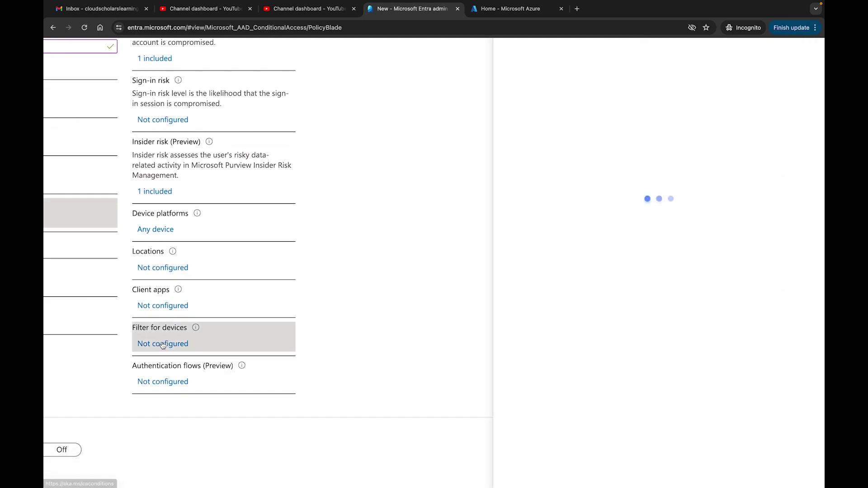